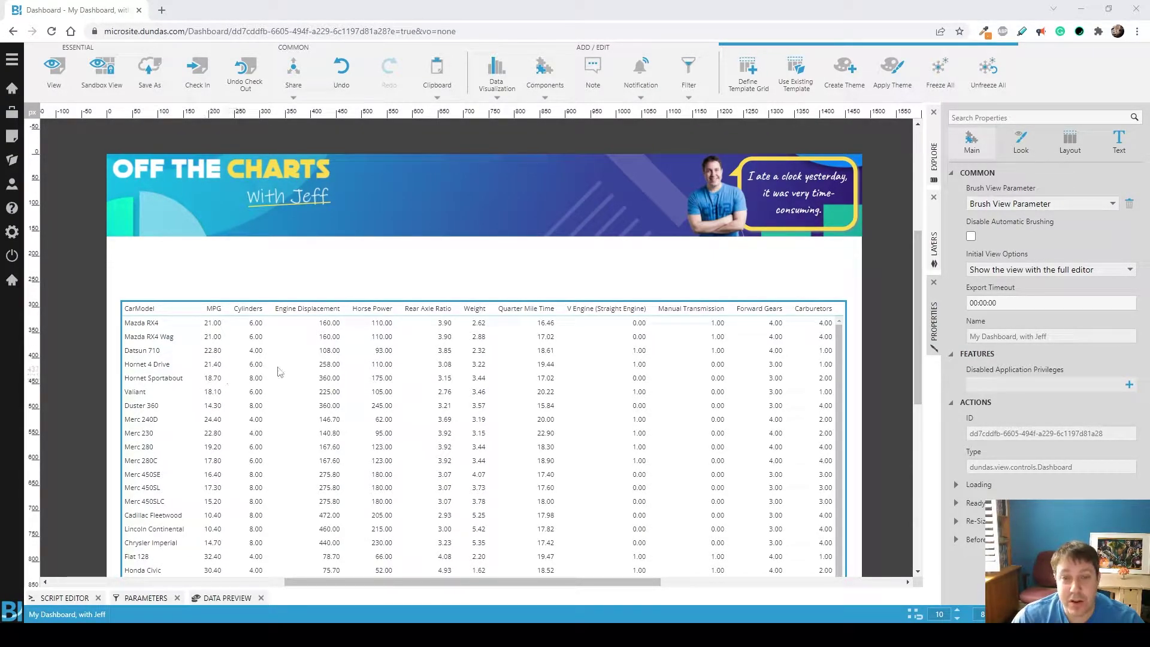
- Add a Textbox filter connected to the table's CarModel and place it above the CarModel column
{"action": "left_click", "coordinate": [688, 72]}
{"action": "left_click", "coordinate": [880, 133]}
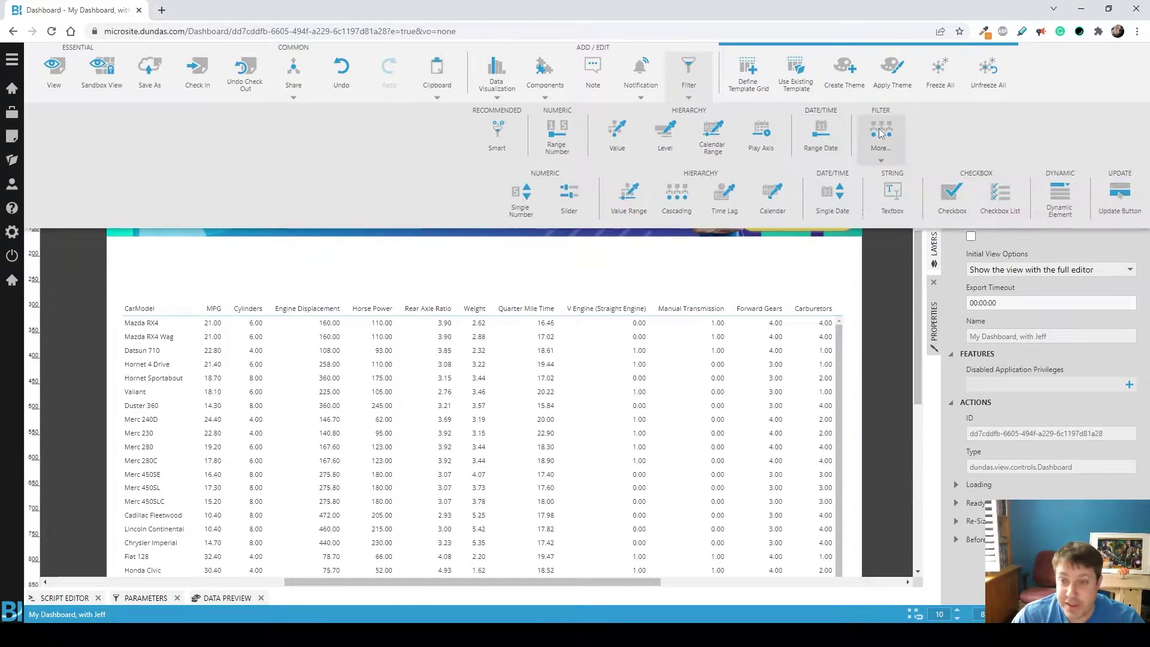
{"action": "left_click", "coordinate": [895, 191]}
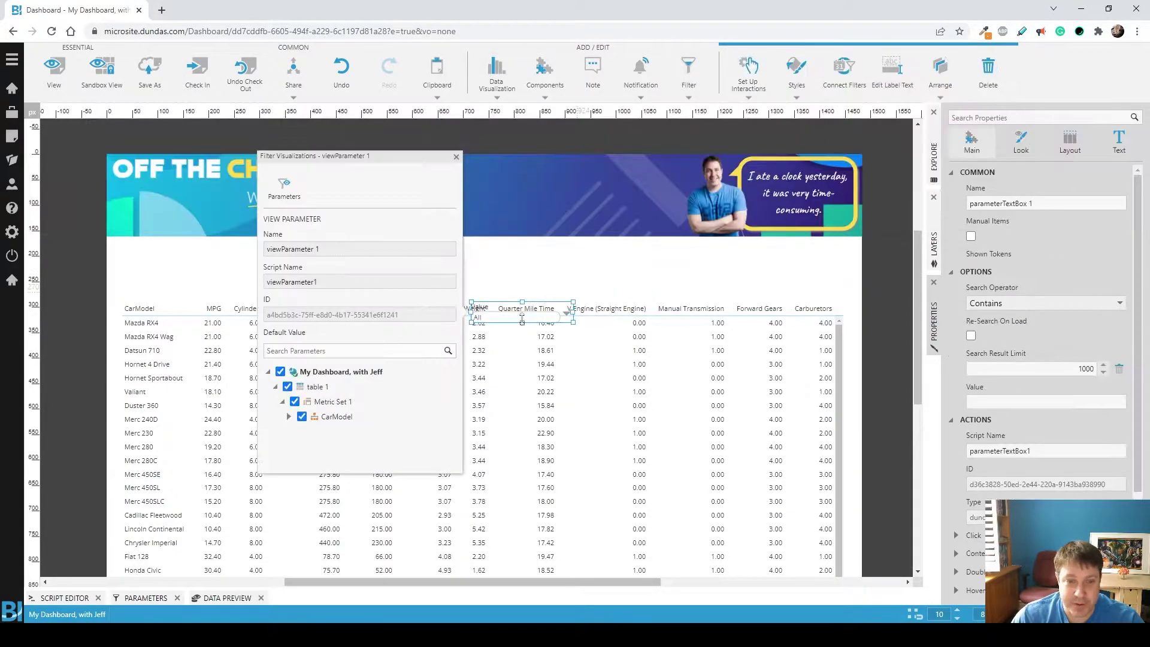
{"action": "left_click_drag", "start_coordinate": [520, 319], "coordinate": [177, 277]}
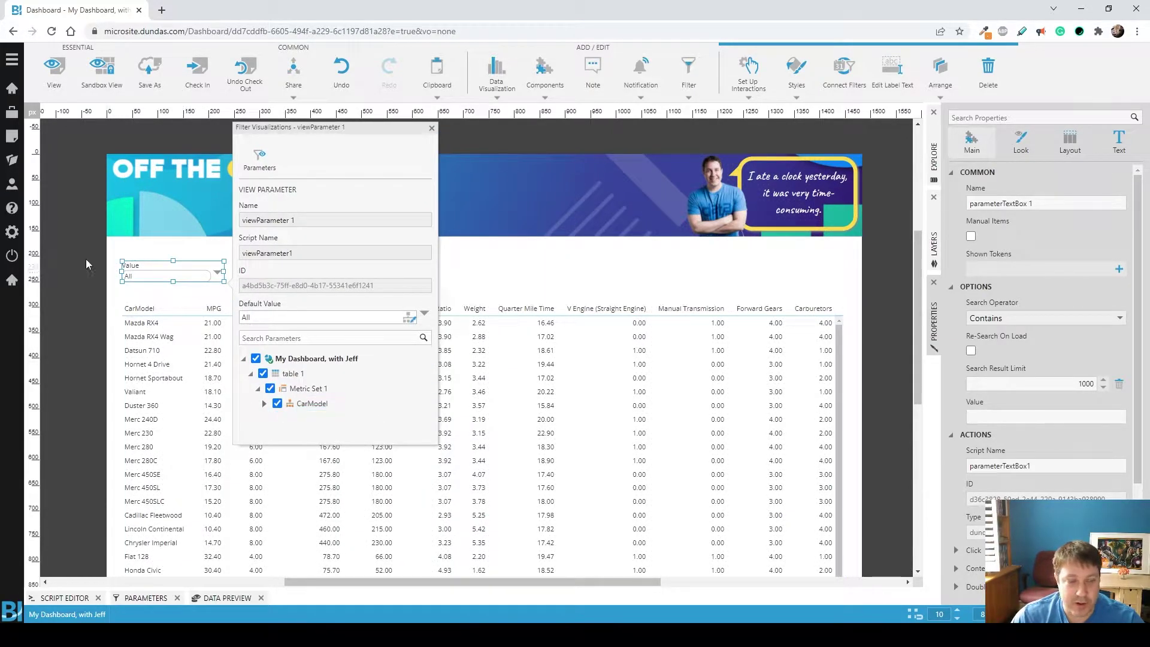
{"action": "left_click", "coordinate": [56, 245]}
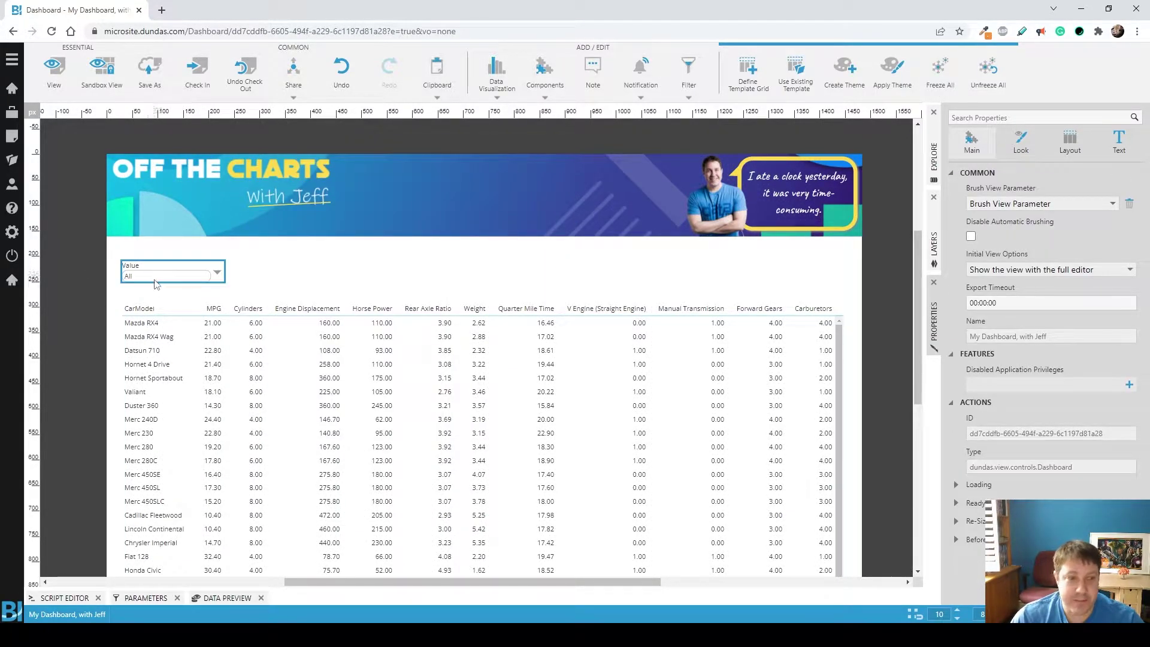
- Look at the available search operators of the textbox filter
{"action": "left_click", "coordinate": [157, 280]}
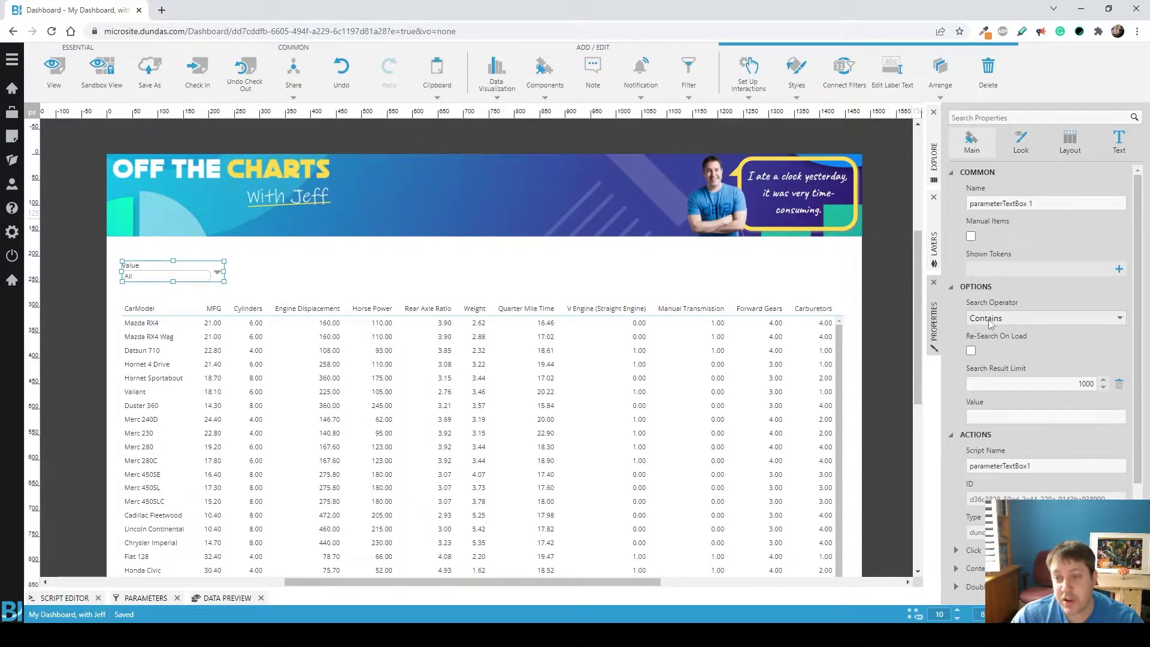
{"action": "left_click", "coordinate": [1042, 321]}
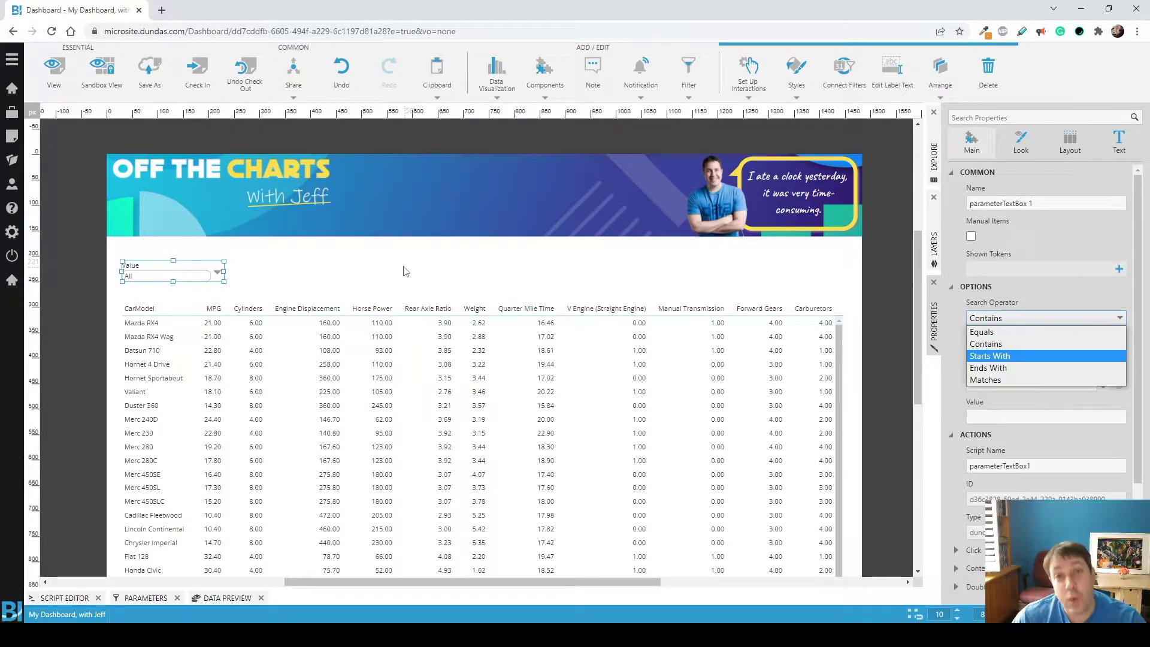
{"action": "left_click", "coordinate": [390, 253]}
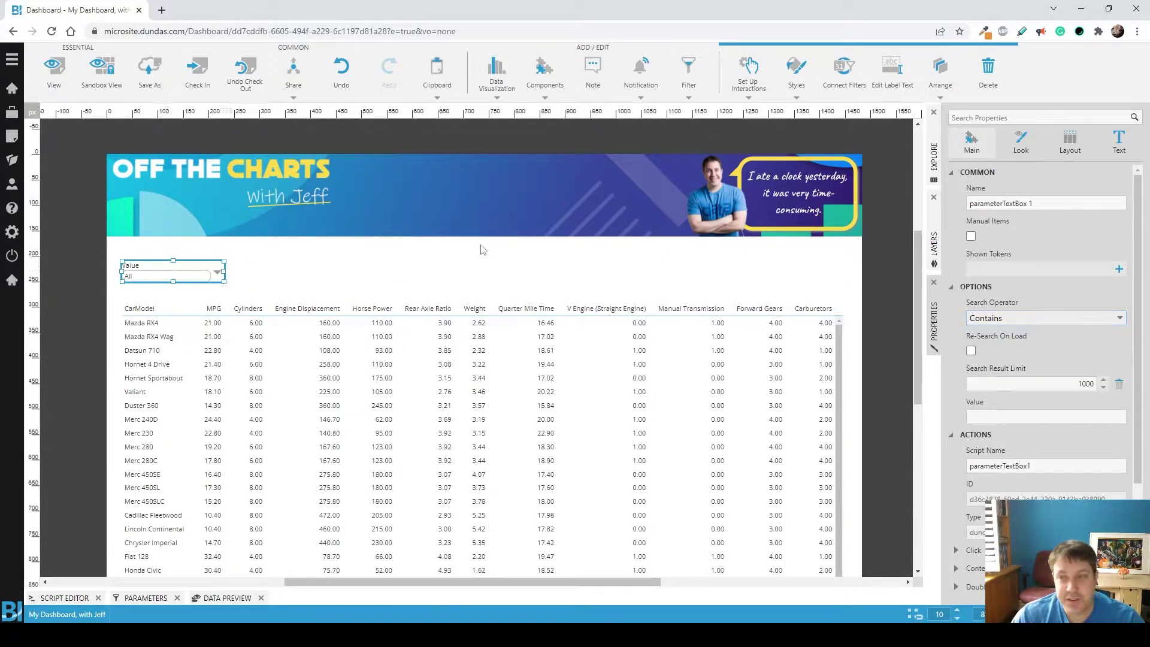
- Set the textbox filter's label text to "Search Car Model"
{"action": "left_click", "coordinate": [1117, 143]}
{"action": "key", "text": "ctrl+a"}
{"action": "key", "text": "BackSpace"}
{"action": "key", "text": "shift+Tab"}
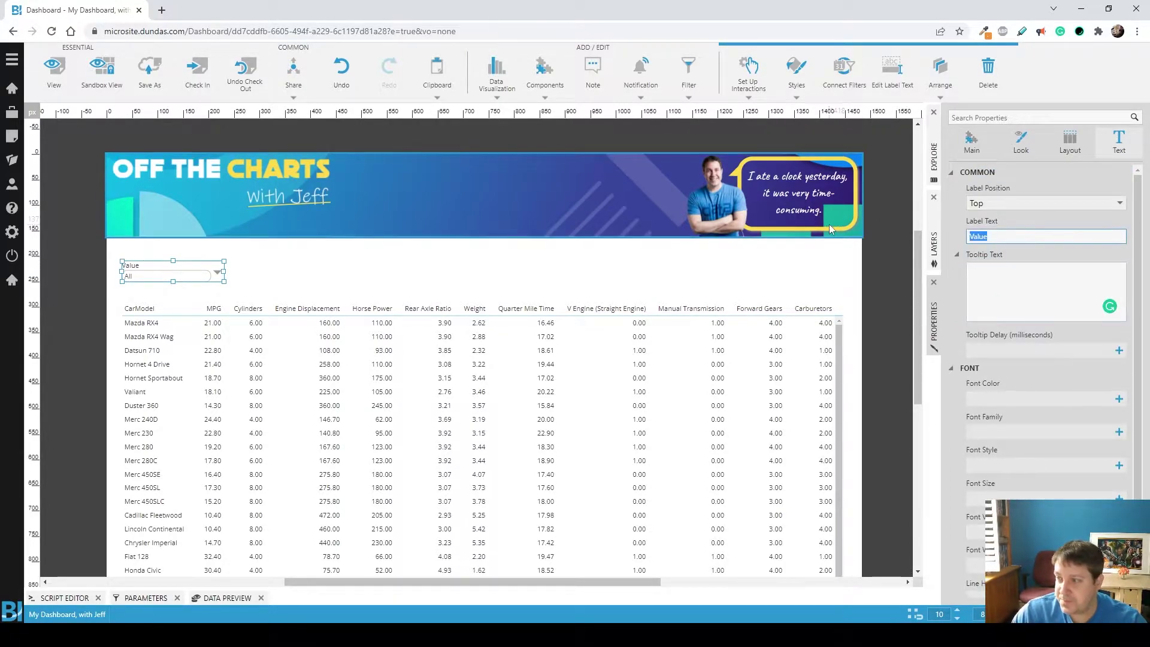
{"action": "type", "text": "Search"}
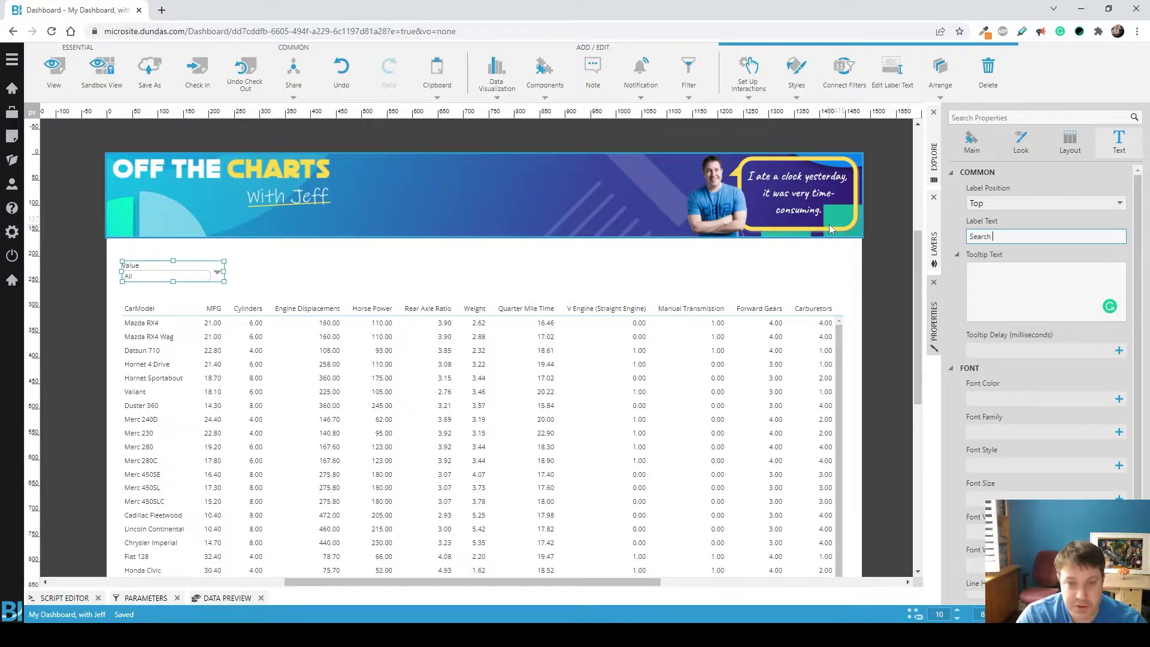
{"action": "type", "text": " Car Model"}
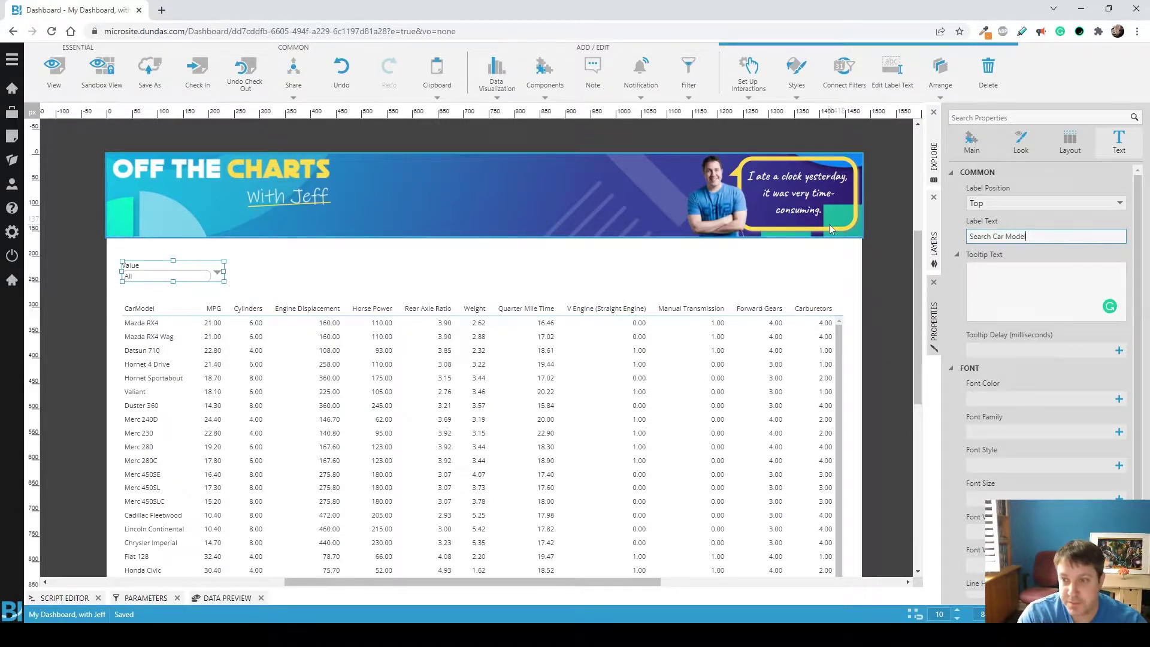
{"action": "key", "text": "Tab"}
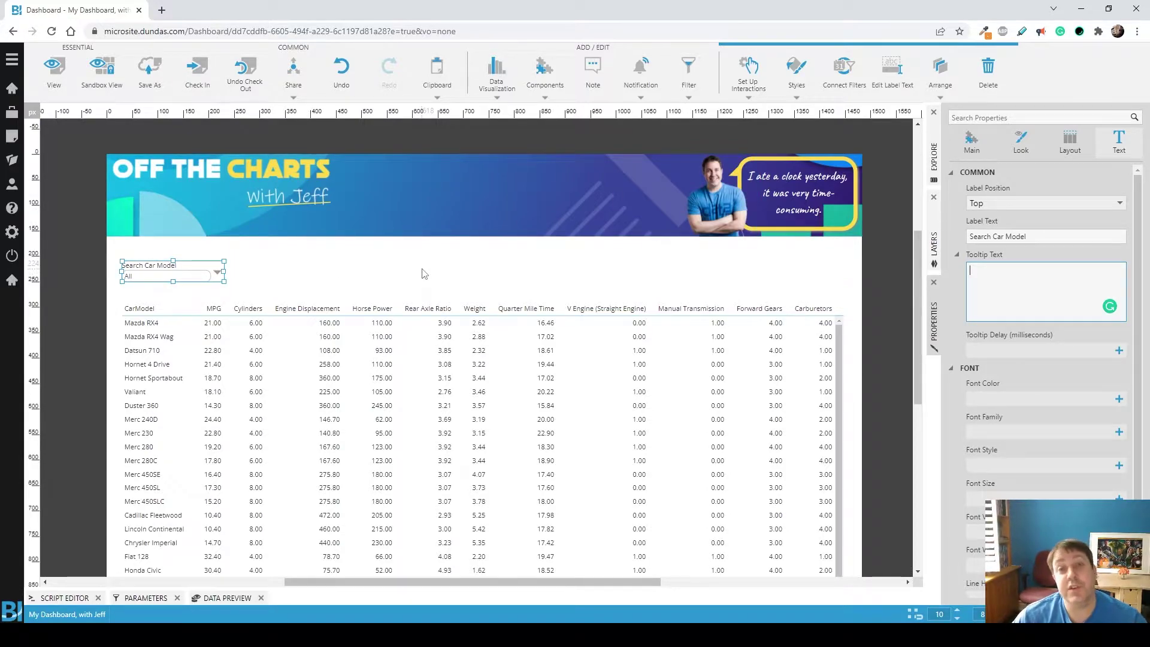
- Add an update button controlling parameterTextBox 1 and place it beside the textbox filter
{"action": "left_click", "coordinate": [688, 73]}
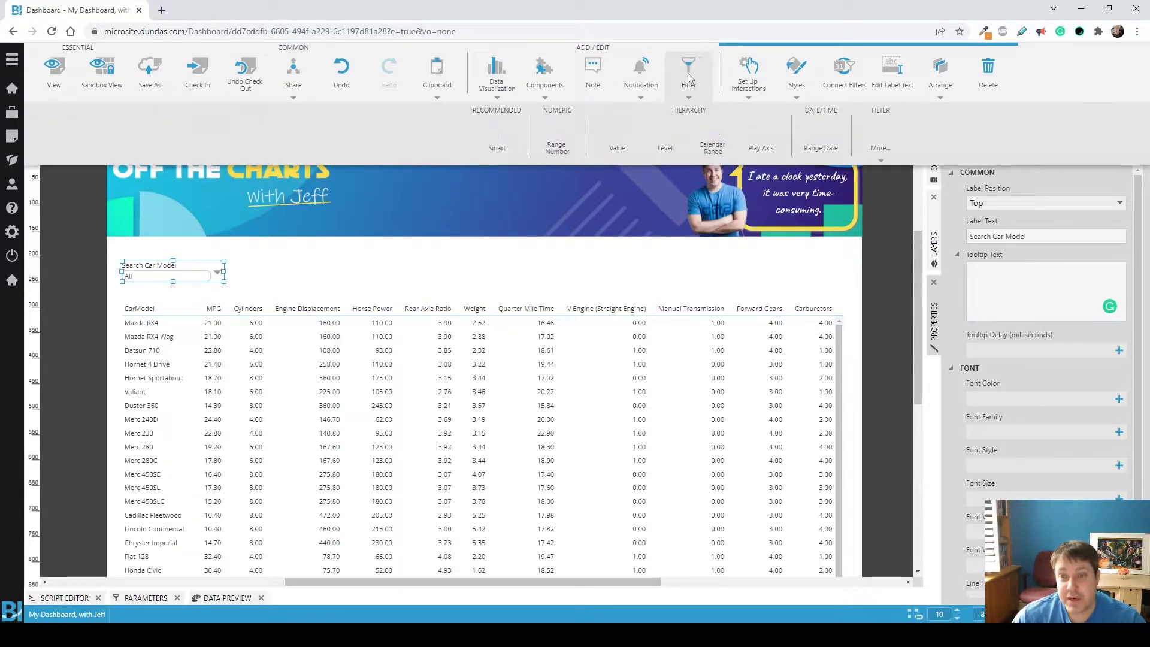
{"action": "left_click", "coordinate": [885, 143]}
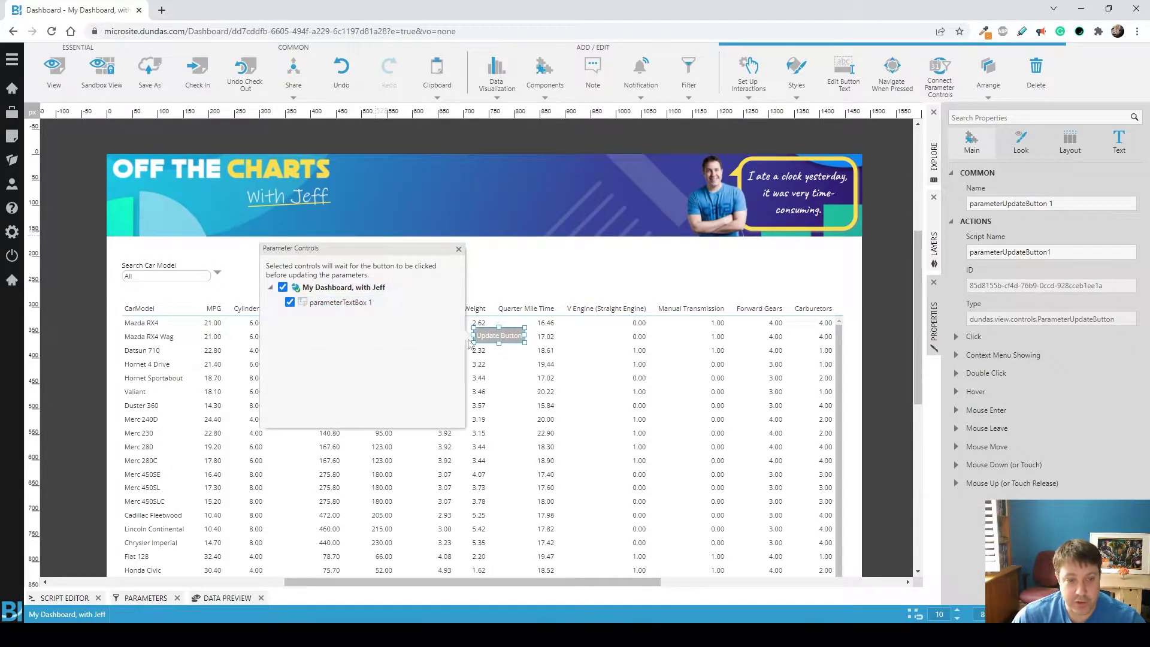
{"action": "left_click_drag", "start_coordinate": [511, 340], "coordinate": [271, 277]}
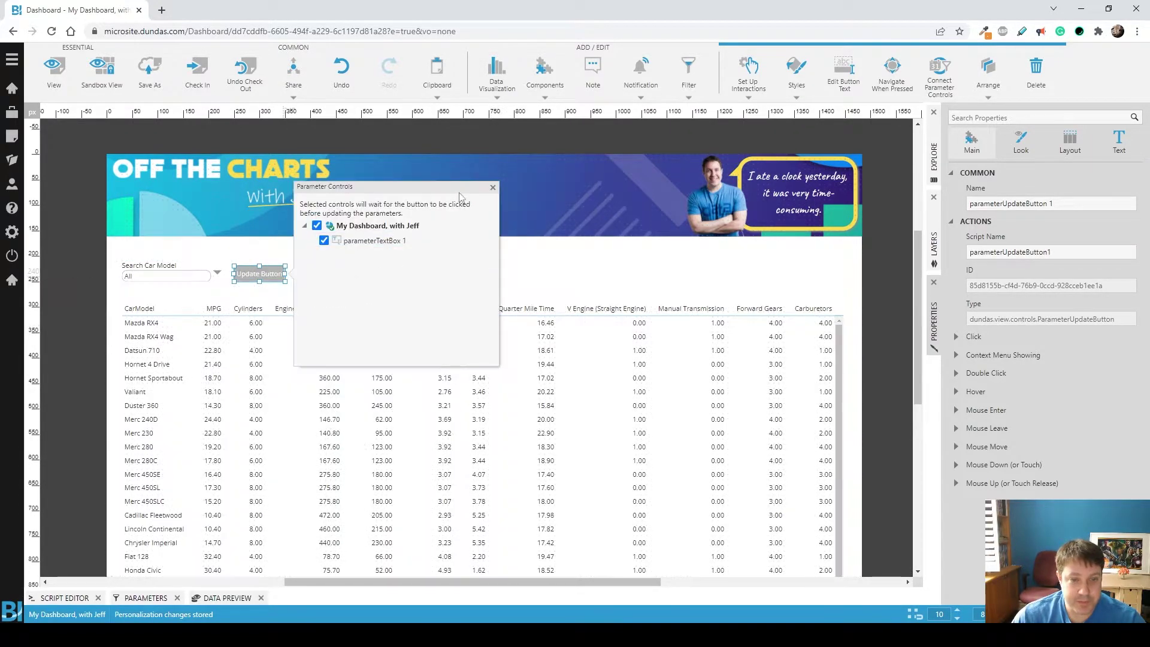
{"action": "left_click", "coordinate": [494, 187]}
- Change the update button's text to "Search" and shift it right to leave a gap after the textbox filter
{"action": "double_click", "coordinate": [270, 278]}
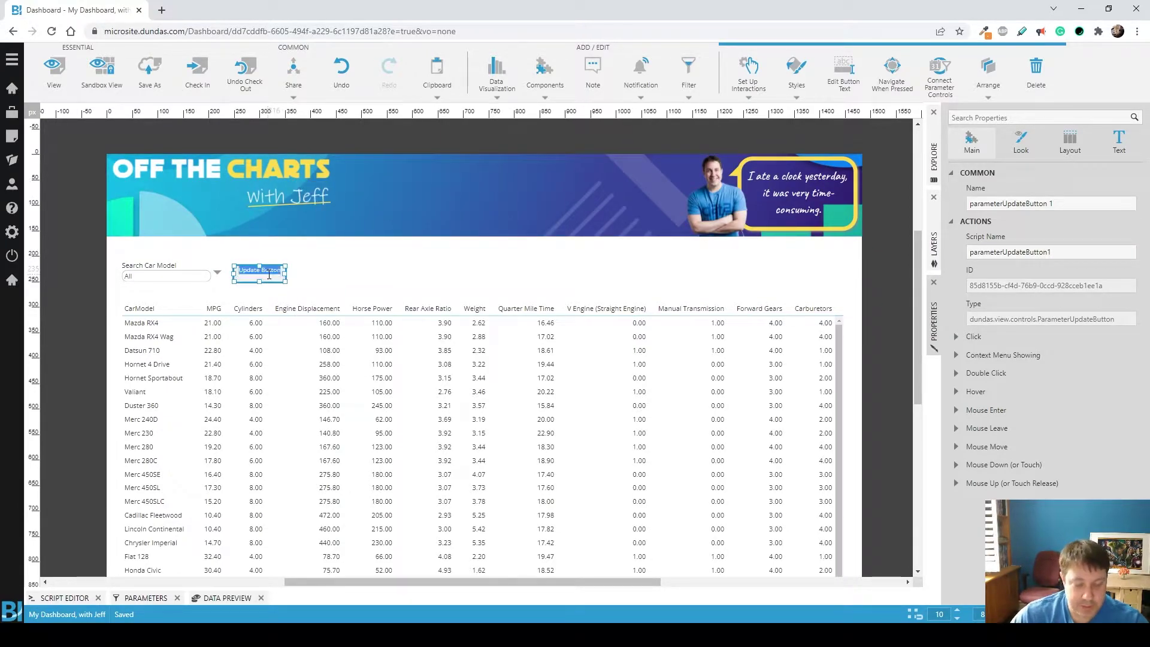
{"action": "type", "text": "Search"}
{"action": "key", "text": "Return"}
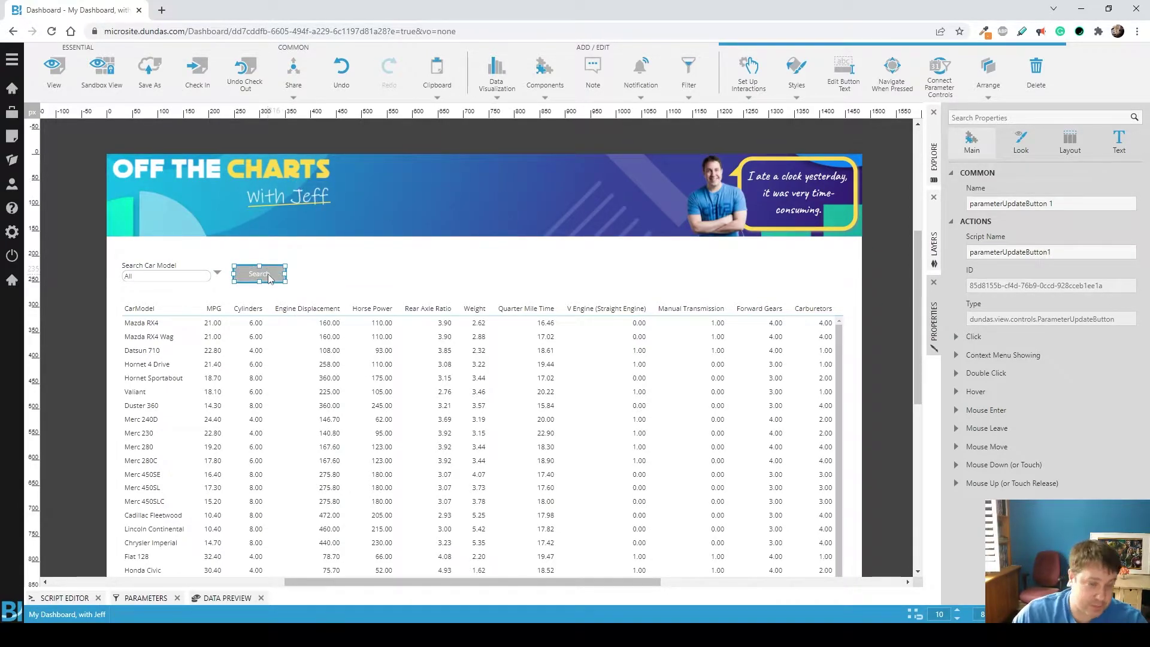
{"action": "left_click_drag", "start_coordinate": [269, 276], "coordinate": [350, 277]}
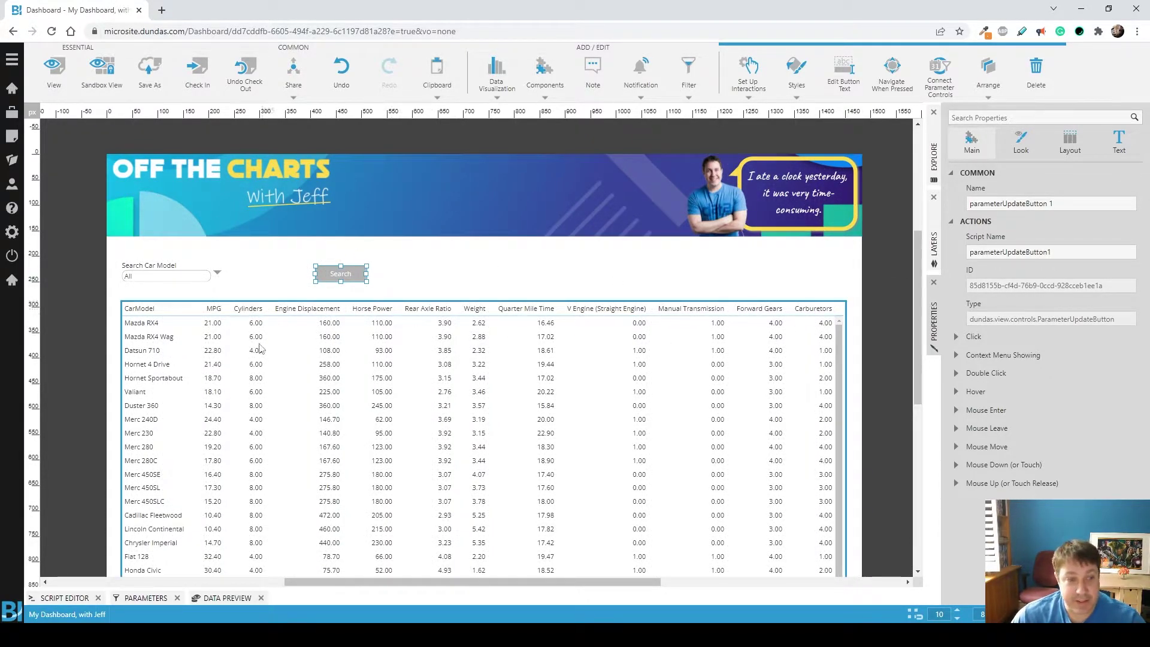
- Add a drop down list and place it between the car model textbox and the Search button
{"action": "left_click", "coordinate": [174, 282]}
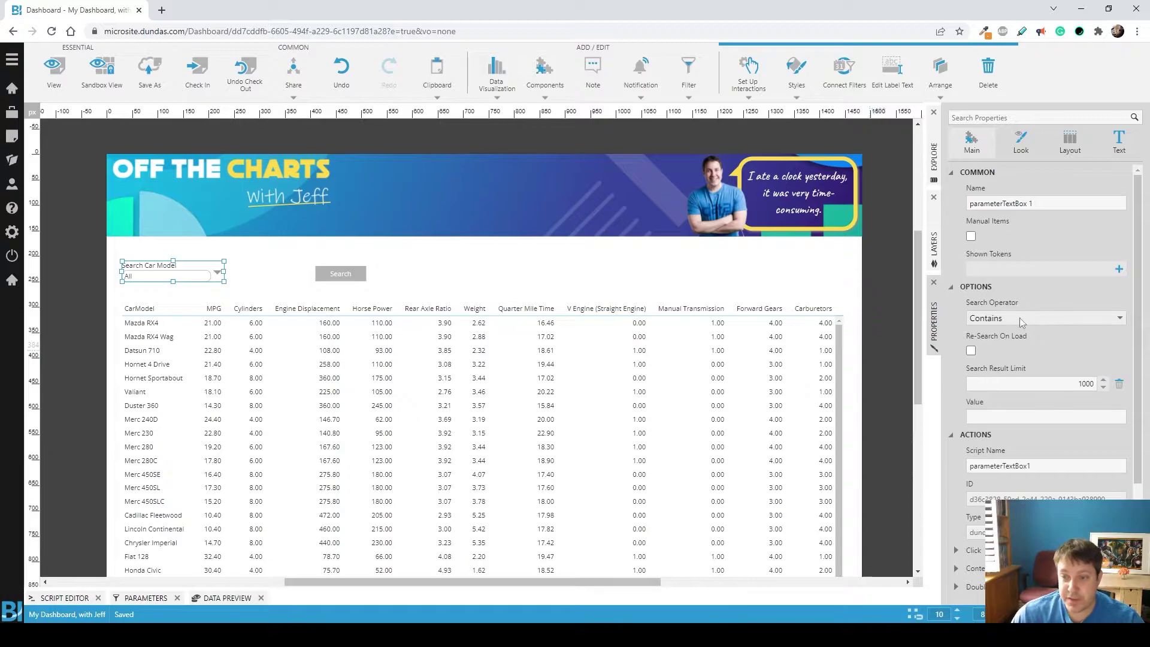
{"action": "left_click", "coordinate": [535, 85]}
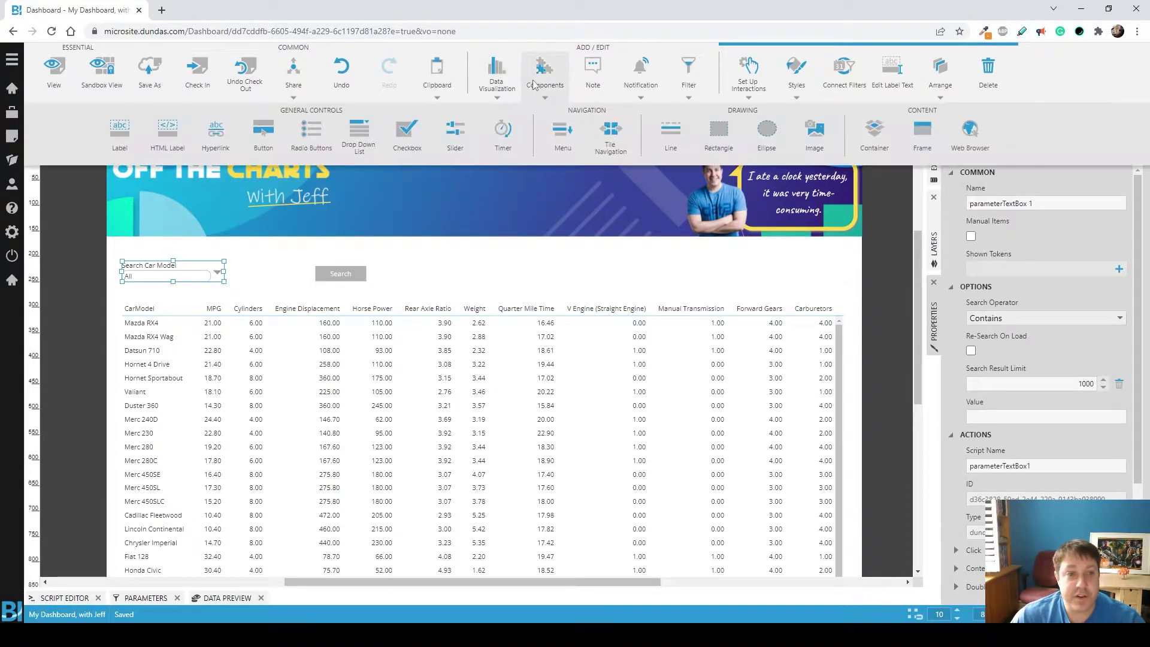
{"action": "left_click", "coordinate": [356, 142]}
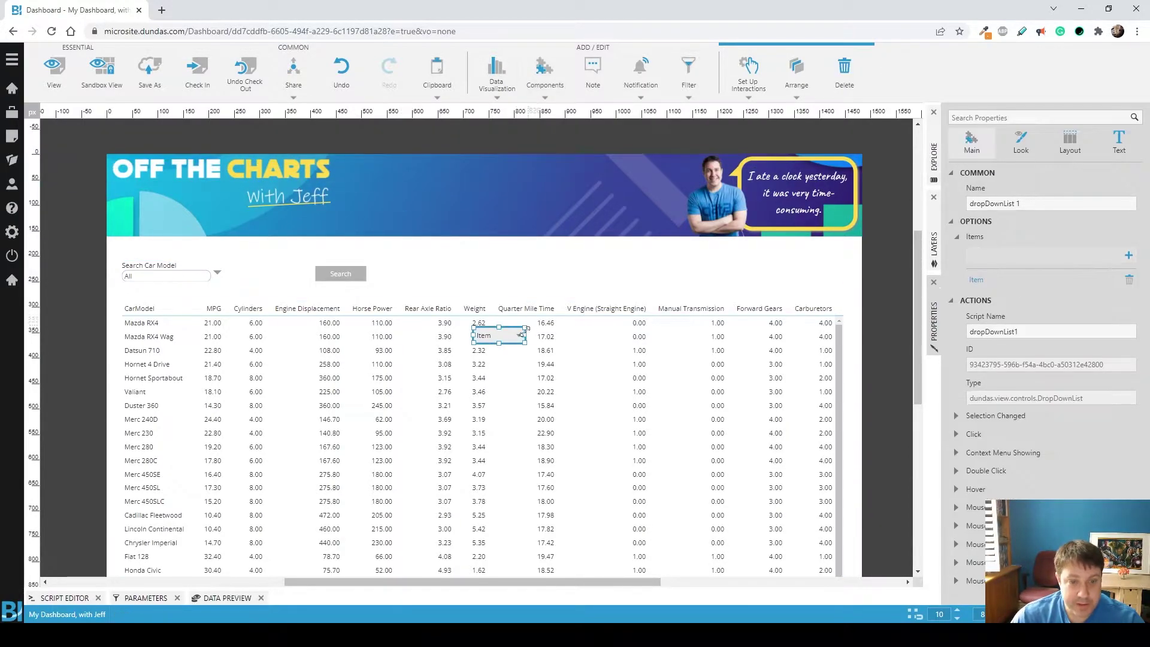
{"action": "left_click_drag", "start_coordinate": [519, 340], "coordinate": [275, 273]}
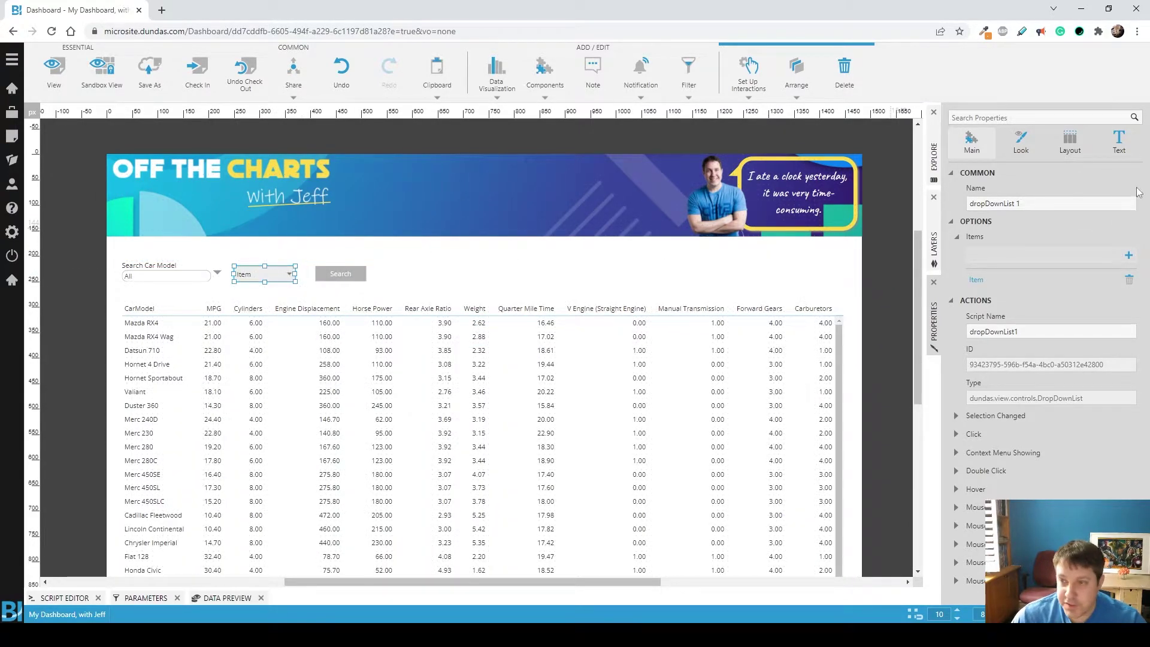
- Add more items to the drop down list and set the first item's caption and value to "Equals"
{"action": "left_click", "coordinate": [1129, 256]}
{"action": "left_click", "coordinate": [1128, 255]}
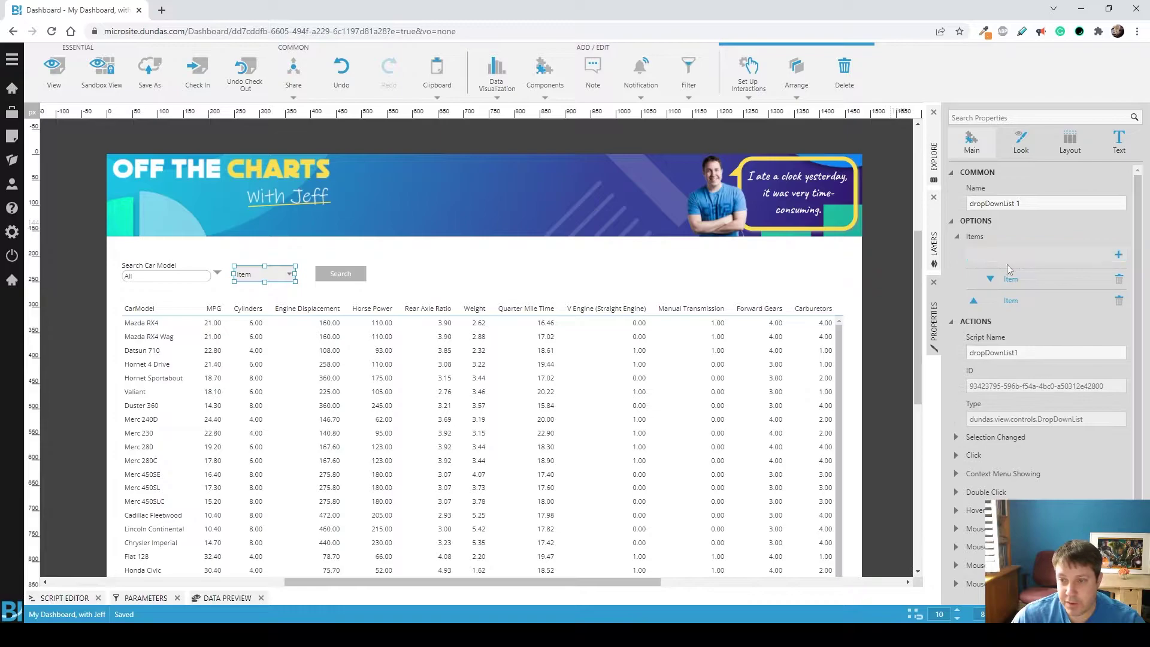
{"action": "left_click", "coordinate": [1023, 278]}
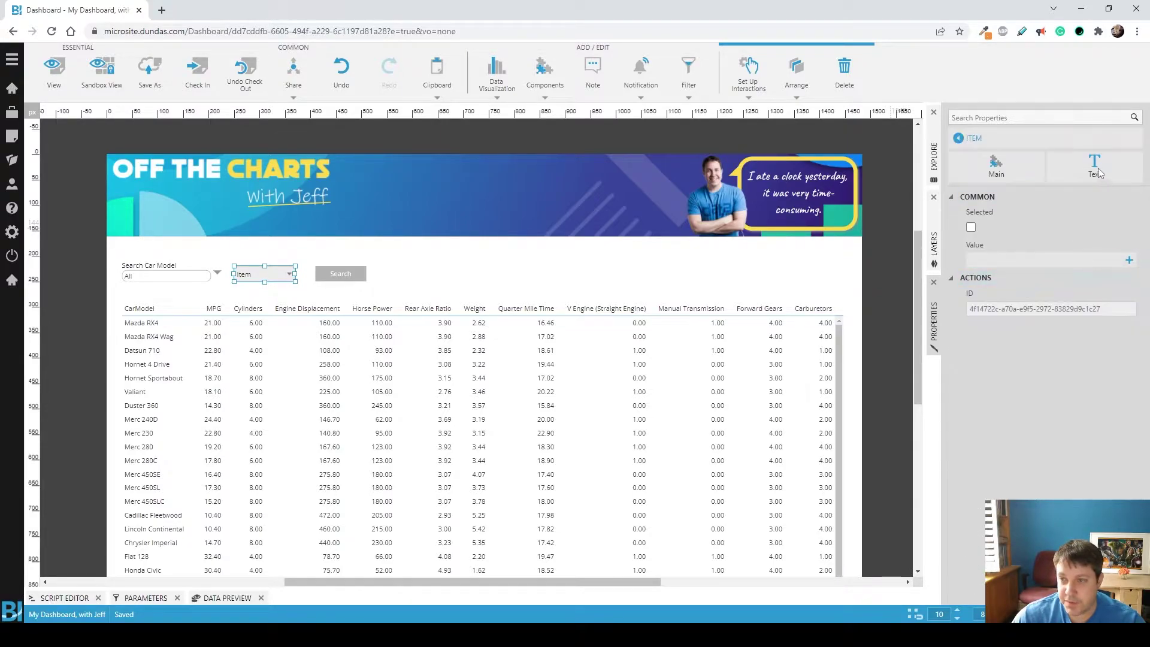
{"action": "left_click", "coordinate": [1085, 173]}
{"action": "left_click", "coordinate": [1020, 226]}
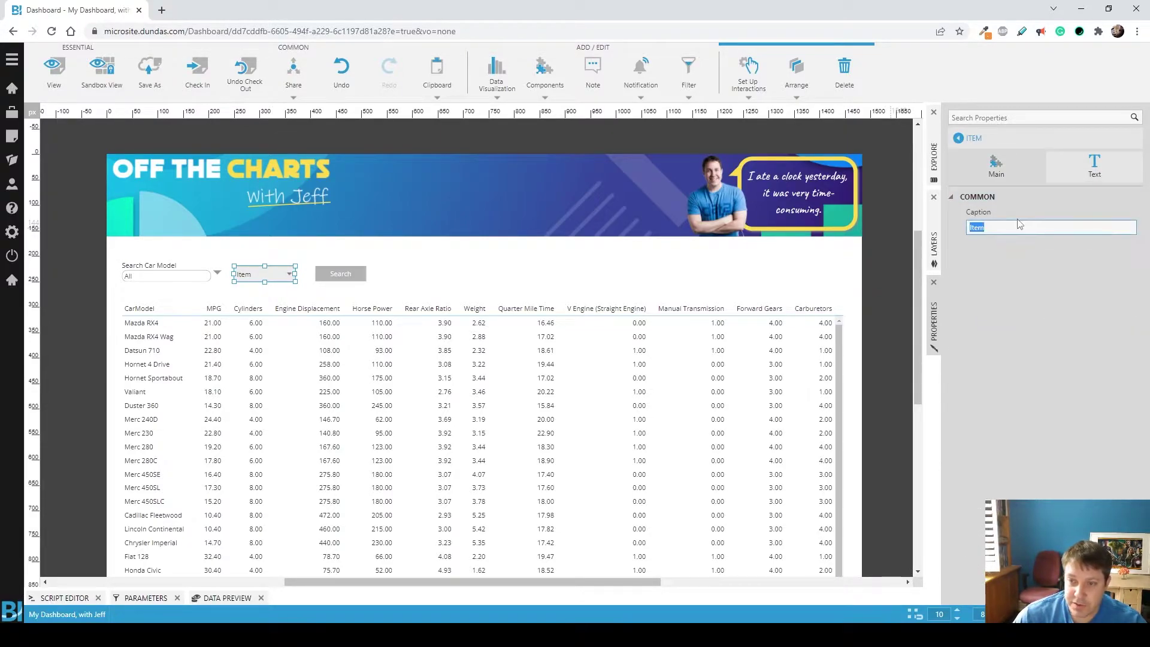
{"action": "type", "text": "Mazda"}
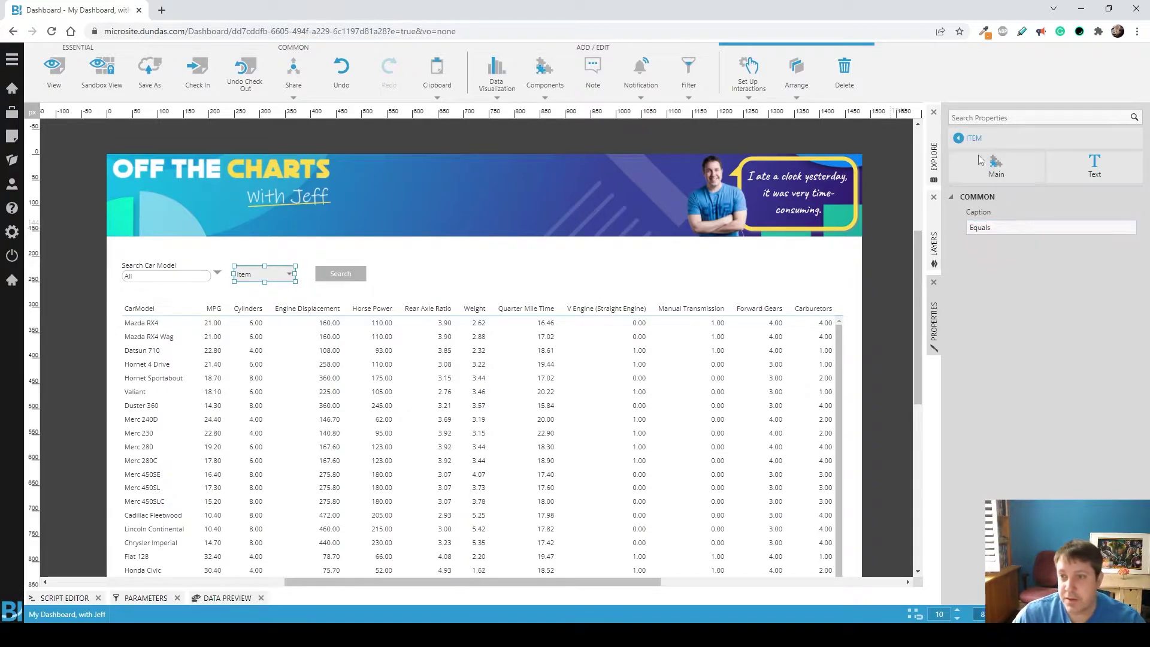
{"action": "left_click", "coordinate": [996, 160]}
{"action": "left_click", "coordinate": [1000, 257]}
{"action": "type", "text": "Eq"}
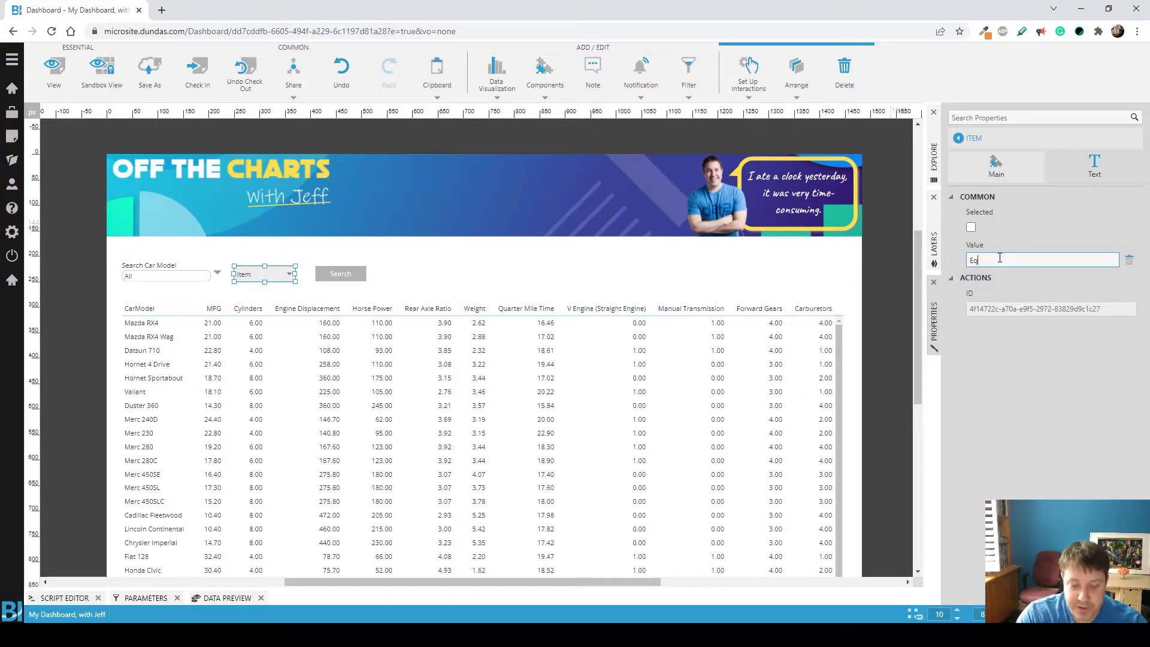
{"action": "type", "text": "u"}
{"action": "key", "text": "Tab"}
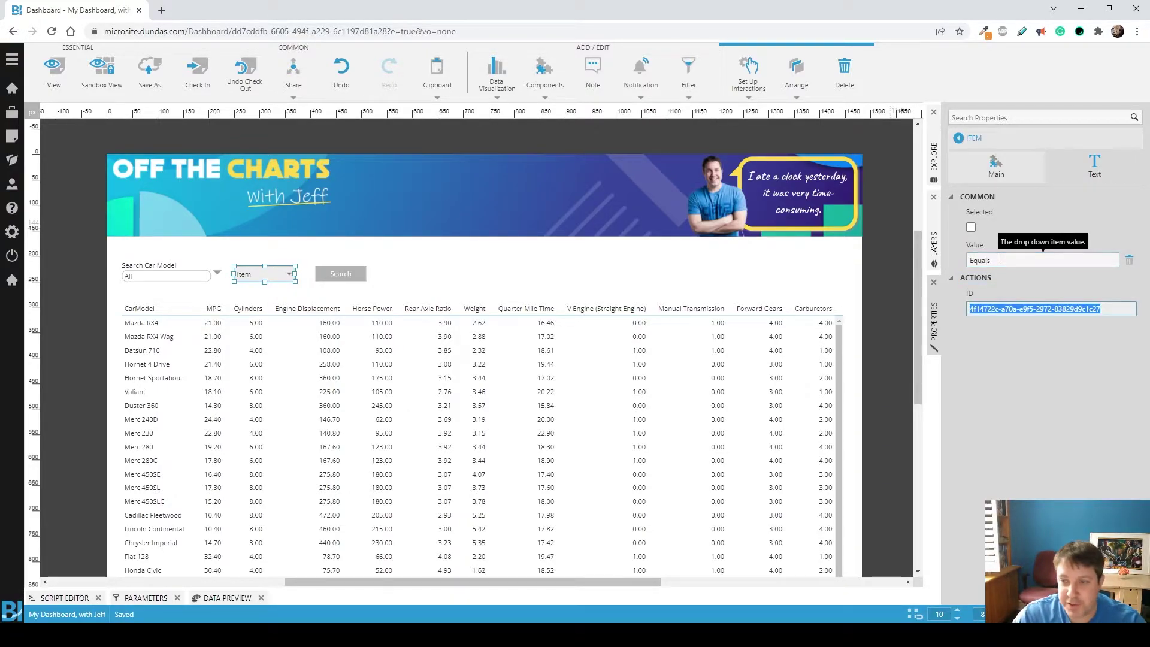
- Set the caption and value of the drop down list's second item to "Contains"
{"action": "left_click", "coordinate": [958, 137]}
{"action": "left_click", "coordinate": [1023, 300]}
{"action": "double_click", "coordinate": [1024, 227]}
{"action": "type", "text": "Contains"}
{"action": "key", "text": "Tab"}
{"action": "type", "text": "Contains"}
{"action": "key", "text": "Tab"}
- Set the caption and value of the drop down list's third item to "Starts With"
{"action": "left_click", "coordinate": [1023, 321]}
{"action": "double_click", "coordinate": [1051, 225]}
{"action": "type", "text": "Starts With"}
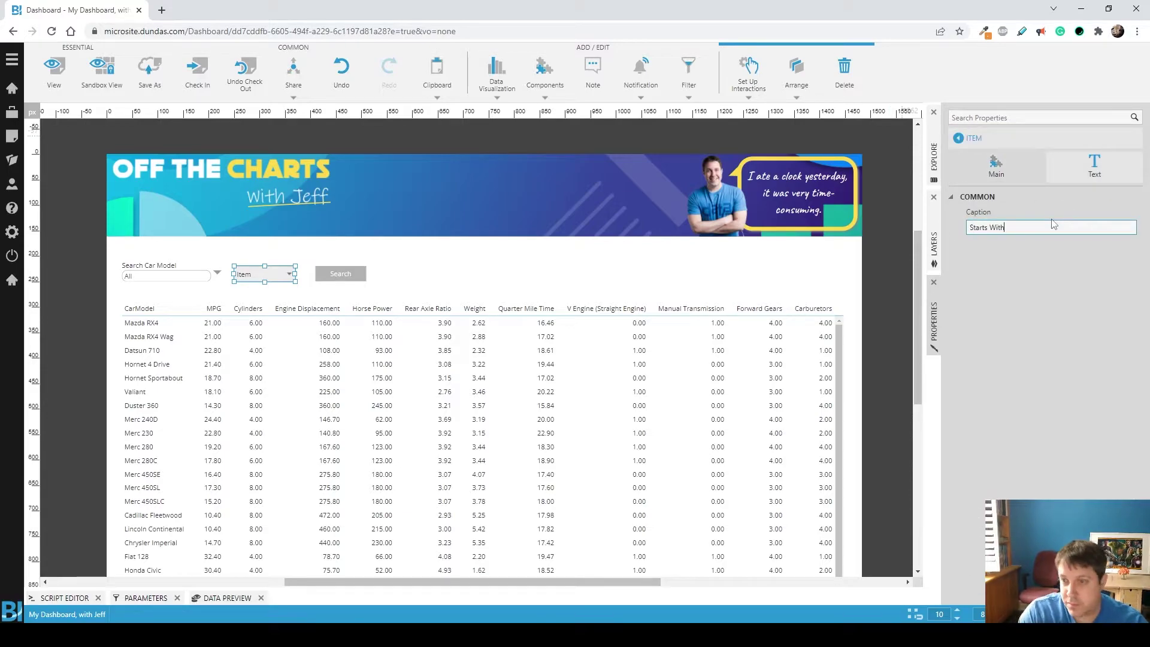
{"action": "key", "text": "Tab"}
{"action": "key", "text": "ctrl+s"}
{"action": "type", "text": "tart"}
{"action": "left_click", "coordinate": [545, 281]}
{"action": "key", "text": "BackSpace"}
{"action": "key", "text": "BackSpace"}
{"action": "type", "text": "Starts With"}
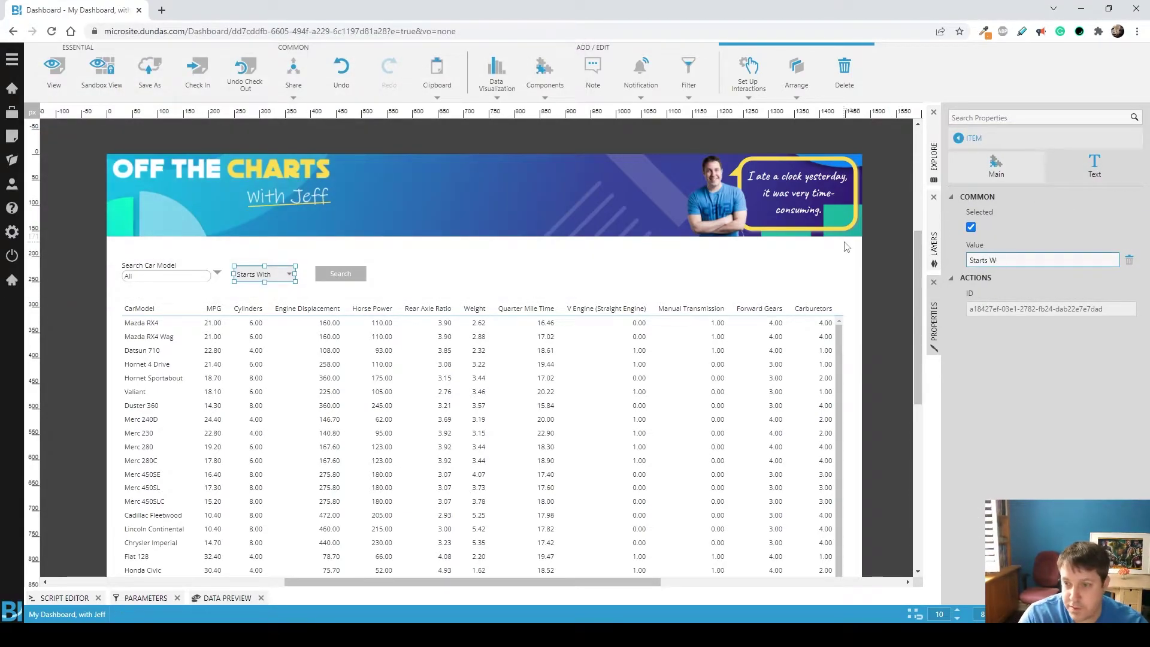
{"action": "key", "text": "Tab"}
- Set the fourth item's caption and value to "Ends With" and caption the fifth item "Matches"
{"action": "left_click", "coordinate": [1051, 279]}
{"action": "double_click", "coordinate": [1018, 226]}
{"action": "type", "text": "Ends With"}
{"action": "key", "text": "Tab"}
{"action": "type", "text": "Ends With"}
{"action": "key", "text": "Tab"}
{"action": "left_click", "coordinate": [1030, 270]}
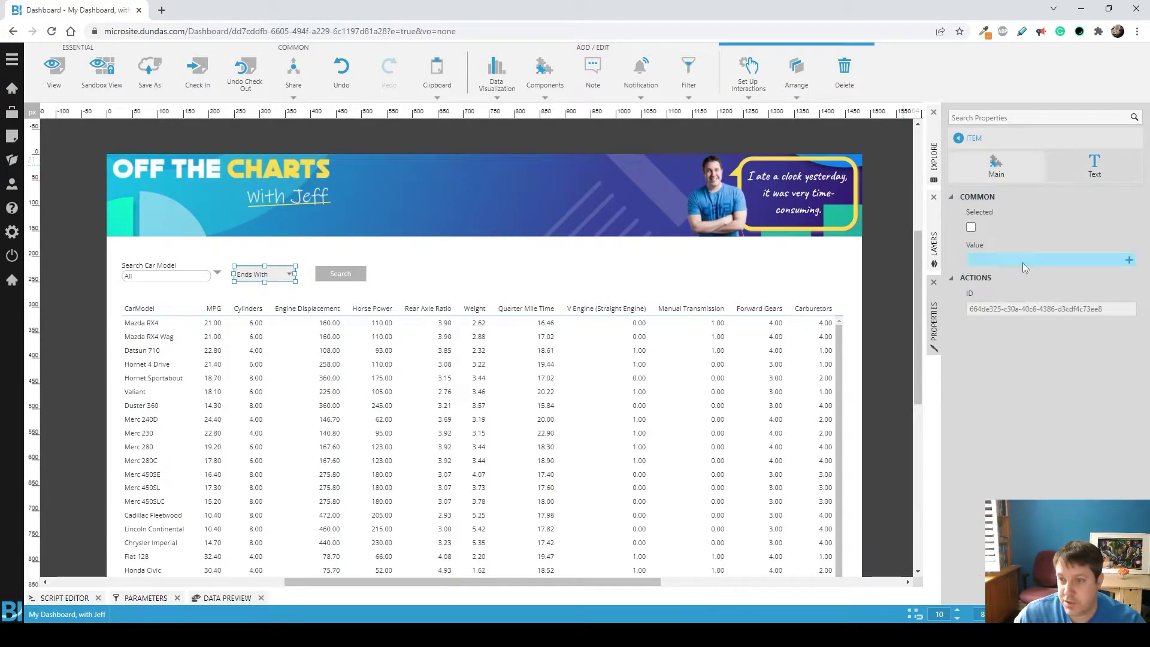
{"action": "left_click", "coordinate": [973, 139]}
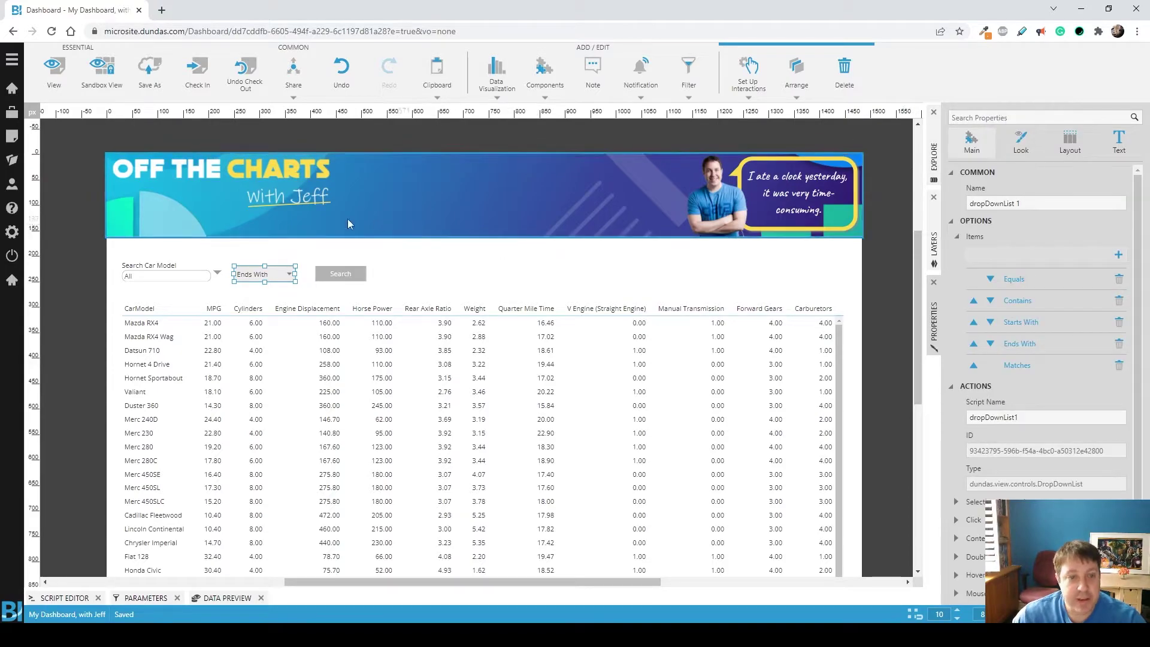
- Widen the drop down list slightly and add a Selection Changed script that sets parameterTextBox1's searchOperator to STARTS_WITH, ENDS_WITH, EQUALS, CONTAINS or MATCHES by selected value
{"action": "left_click_drag", "start_coordinate": [295, 274], "coordinate": [305, 274]}
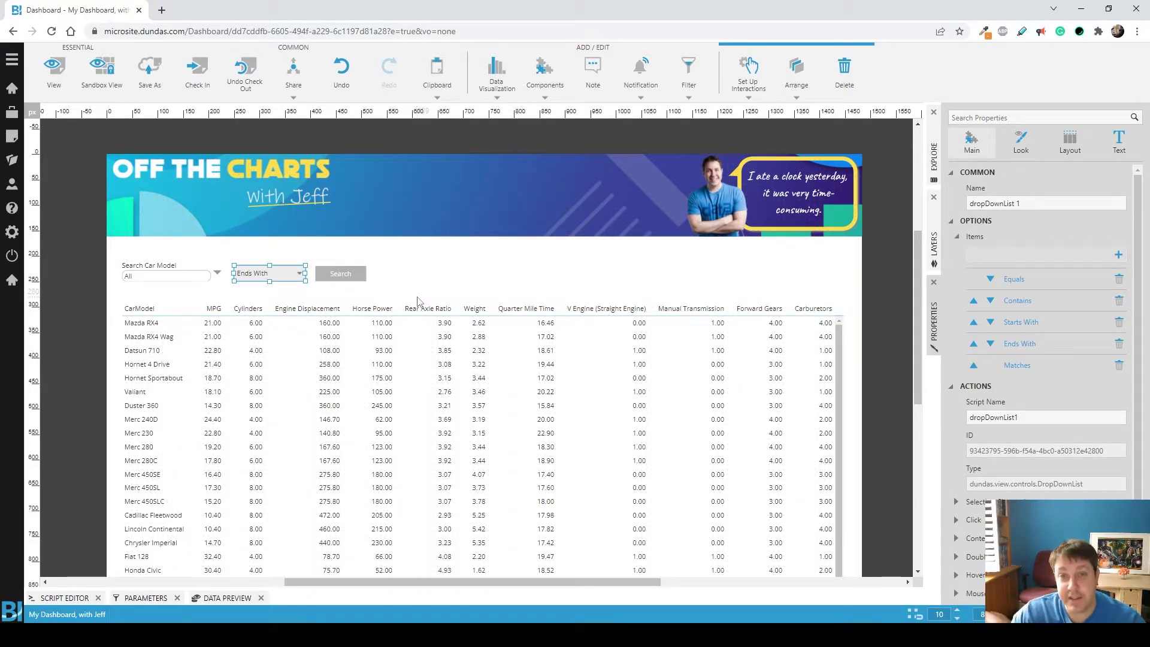
{"action": "left_click", "coordinate": [1018, 501]}
{"action": "left_click", "coordinate": [975, 519]}
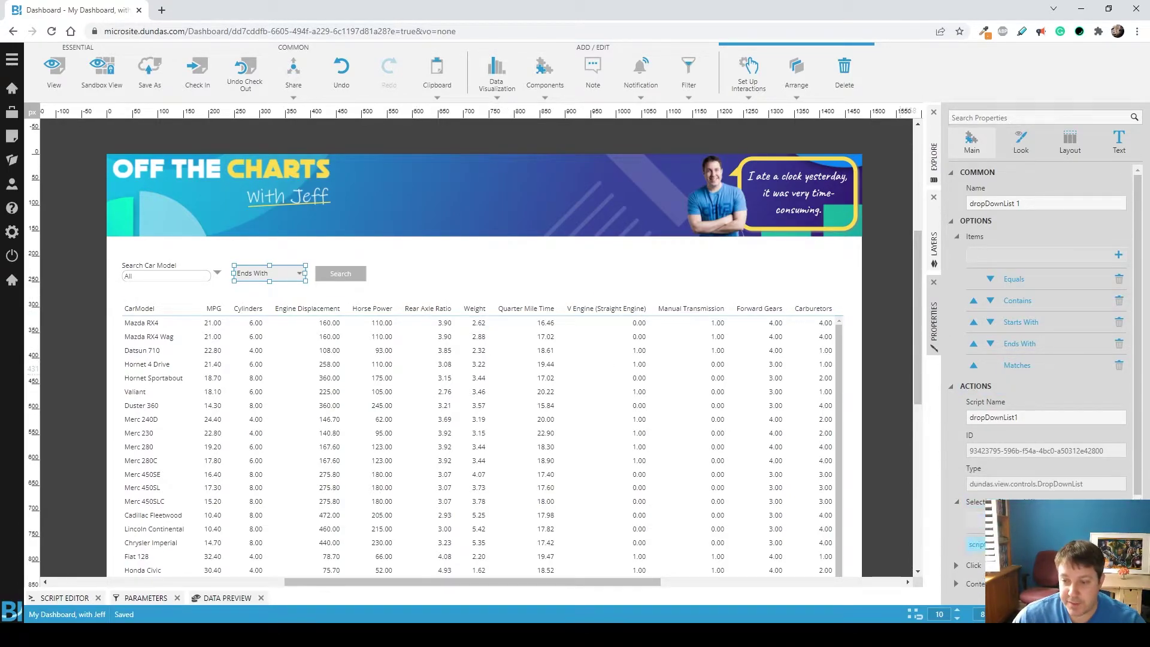
{"action": "type", "text": "var value = dropDownList1.value;  if (value == \"Starts With\"){     parameterTextBox1.control.searchOperator = dundas.QueryFilterOperator.STARTS_WITH; } else if (value == \"Ends With\") {     parameterTextBox1.control.searchOperator = dundas.QueryFilterOperator.ENDS_WITH; } else if (value == \"Equals\") {     parameterTextBox1.control.searchOperator = dundas.QueryFilterOperator.EQUALS; } else if (value == \"Contains\") {     parameterTextBox1.control.searchOperator = dundas.QueryFilterOperator.CONTAINS; } else {     parameterTextBox1.control.searchOperator = dundas.QueryFilterOperator.MATCHES; }"}
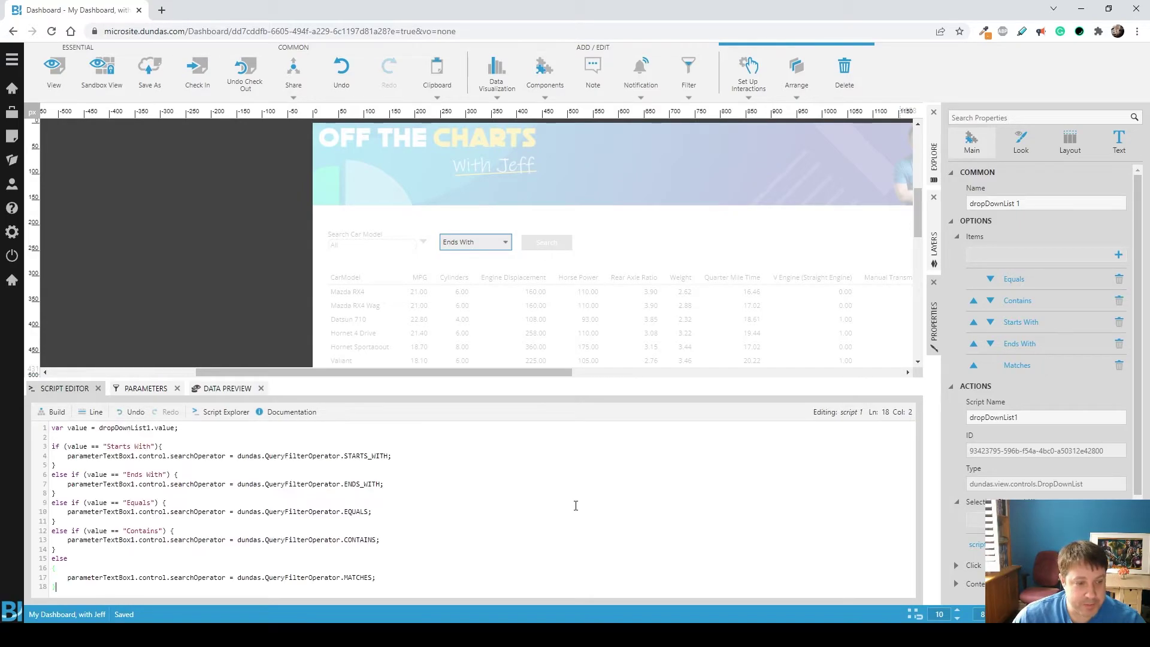
{"action": "left_click_drag", "start_coordinate": [323, 380], "coordinate": [326, 320]}
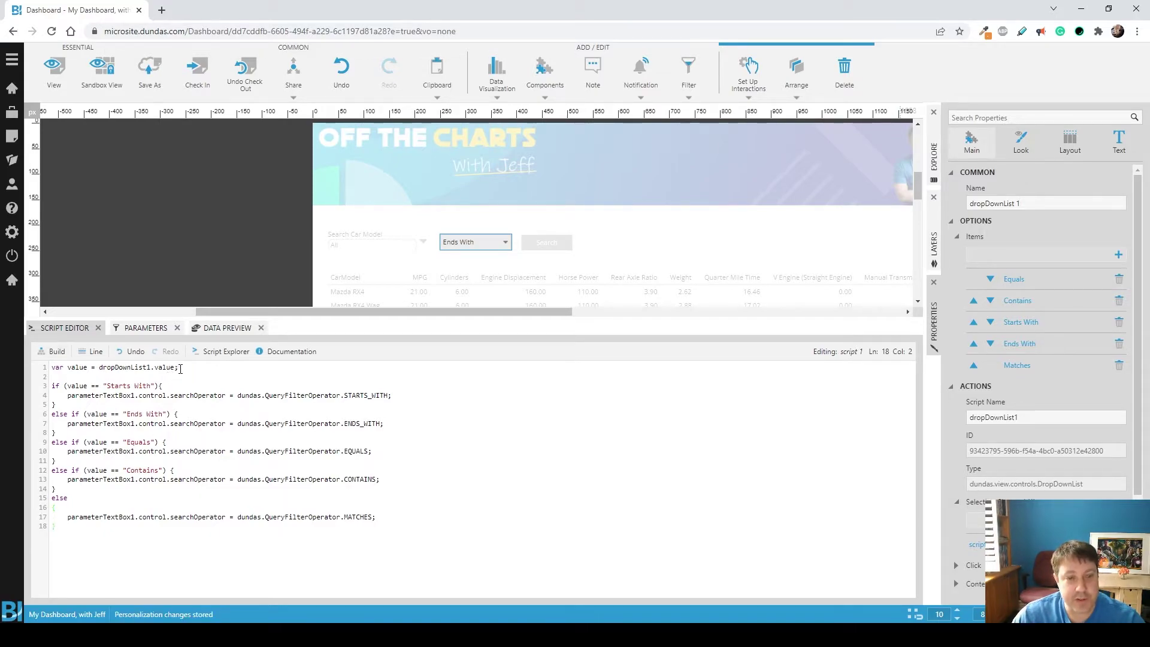
- Review the operator assignments in the drop down list's script, build the script to validate it, and collapse the script editor
{"action": "left_click_drag", "start_coordinate": [180, 369], "coordinate": [51, 367]}
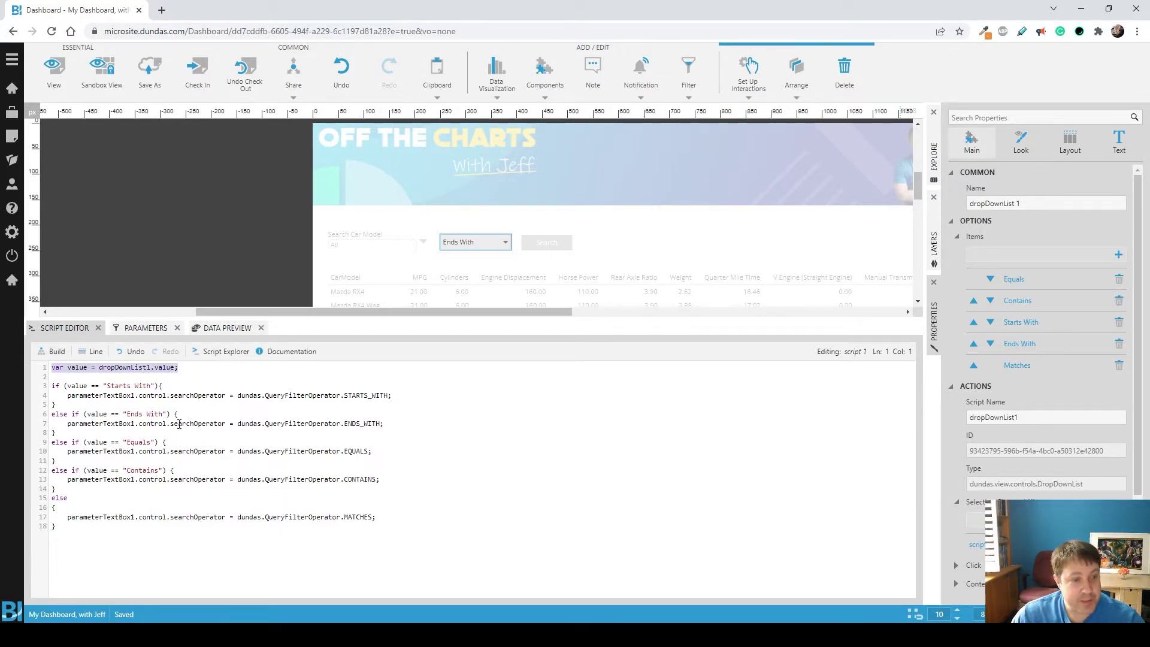
{"action": "left_click_drag", "start_coordinate": [68, 396], "coordinate": [196, 396]}
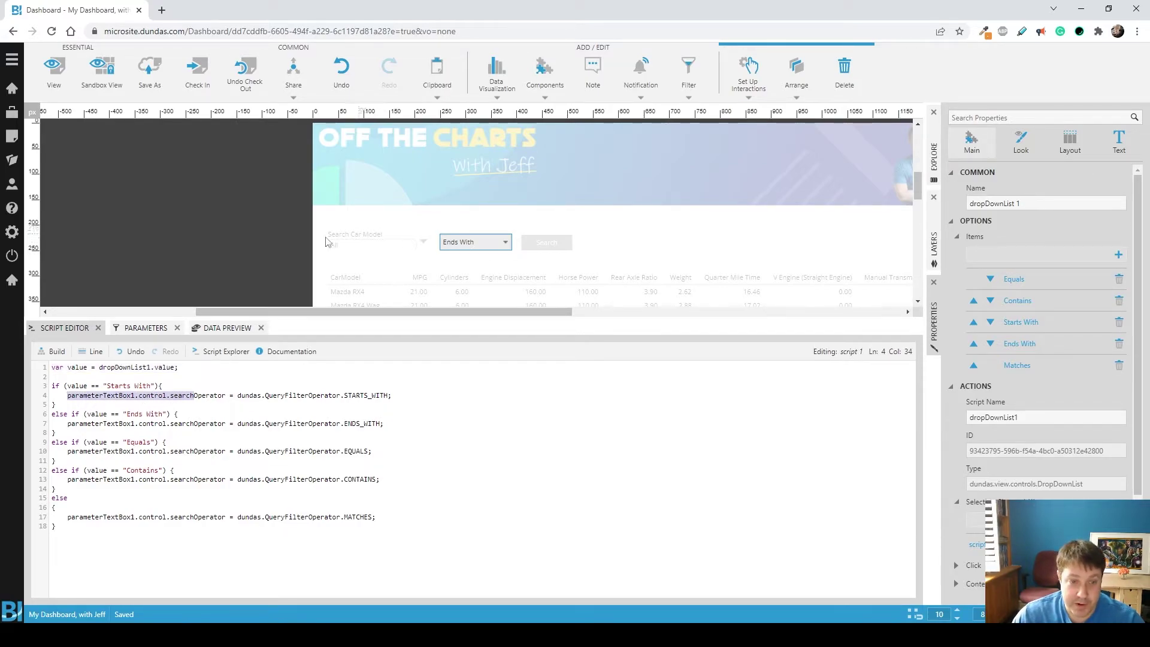
{"action": "left_click", "coordinate": [192, 411]}
{"action": "double_click", "coordinate": [198, 396]}
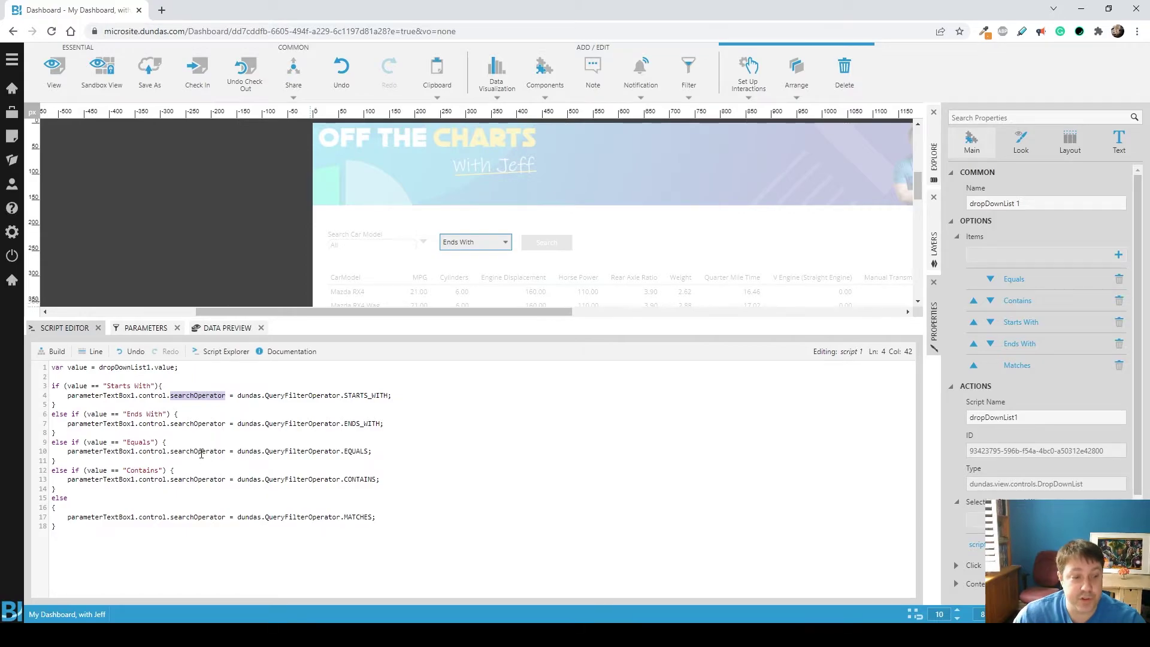
{"action": "left_click", "coordinate": [56, 352]}
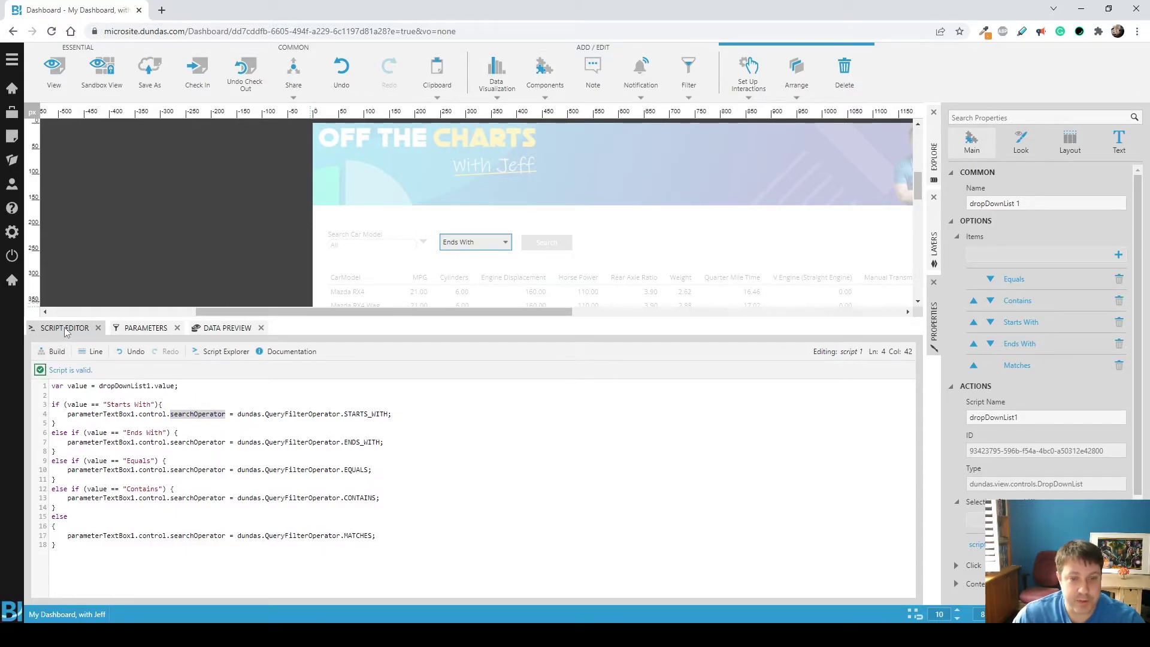
{"action": "left_click", "coordinate": [65, 328]}
{"action": "left_click", "coordinate": [192, 267]}
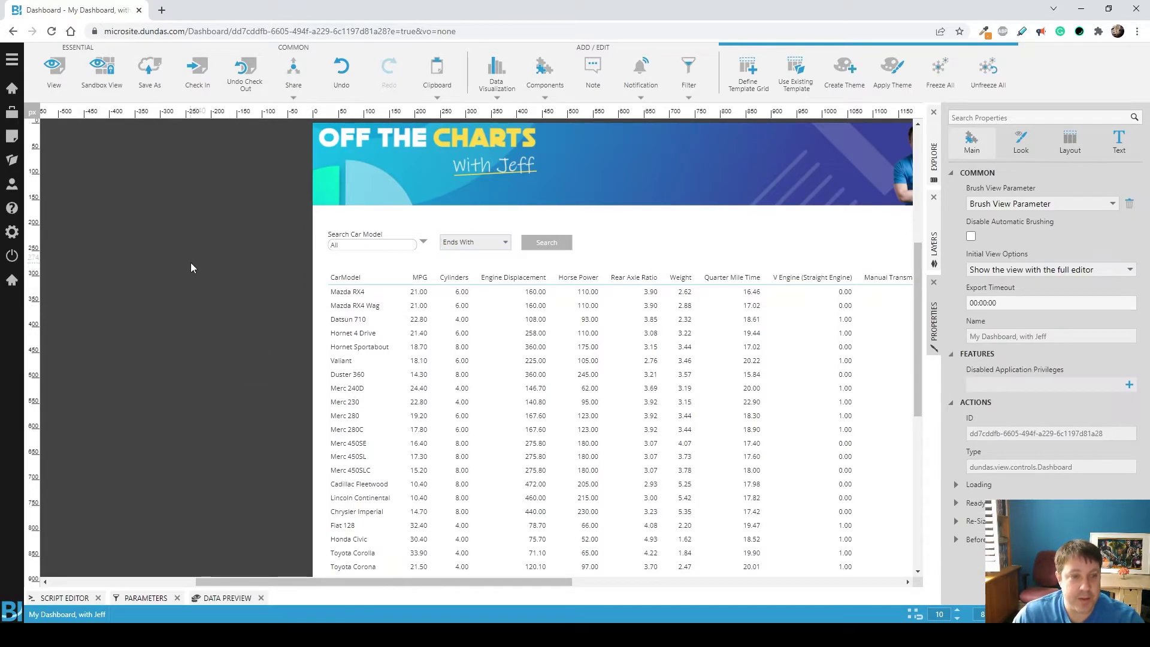
- Open the dashboard in sandbox view and search for the car model "Valiant" using the Equals operator
{"action": "left_click", "coordinate": [101, 77]}
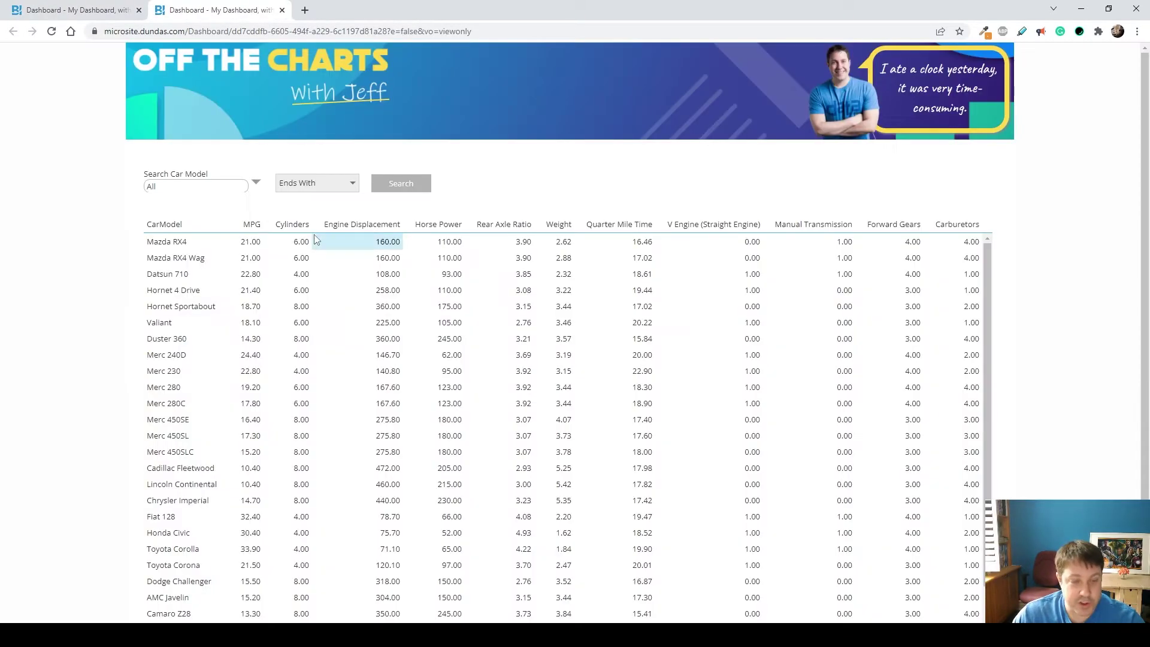
{"action": "left_click", "coordinate": [307, 186]}
{"action": "left_click", "coordinate": [300, 198]}
{"action": "left_click", "coordinate": [187, 188]}
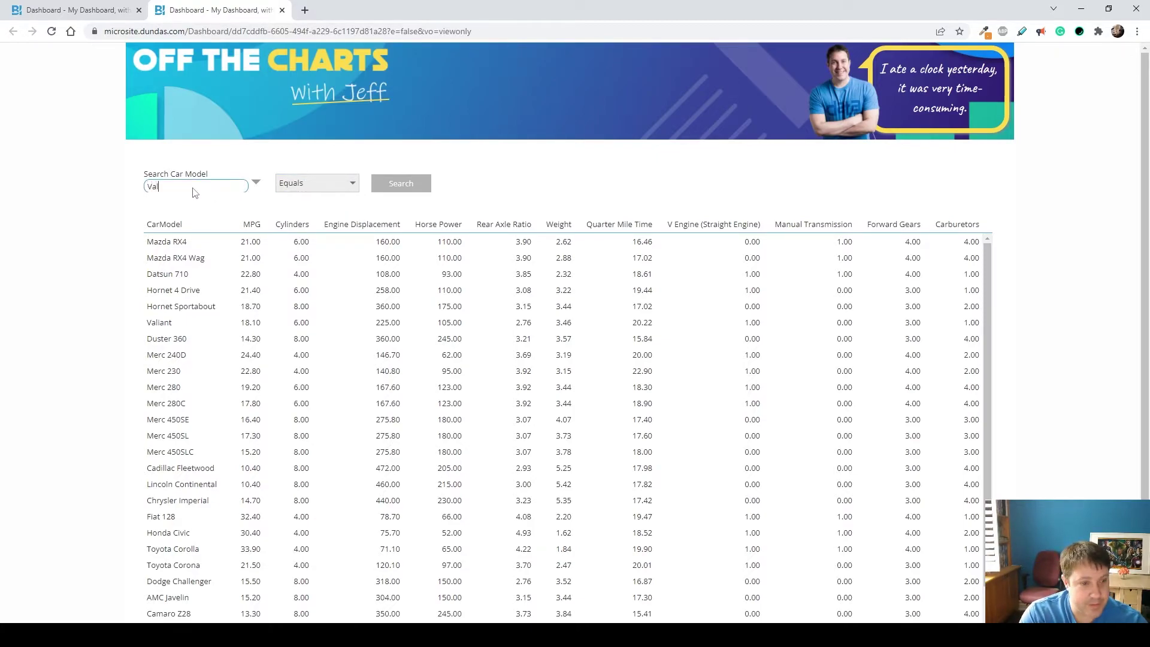
{"action": "left_click", "coordinate": [404, 185]}
- Reset the Search Car Model filter to All and rerun the search
{"action": "left_click", "coordinate": [257, 183]}
{"action": "left_click", "coordinate": [273, 194]}
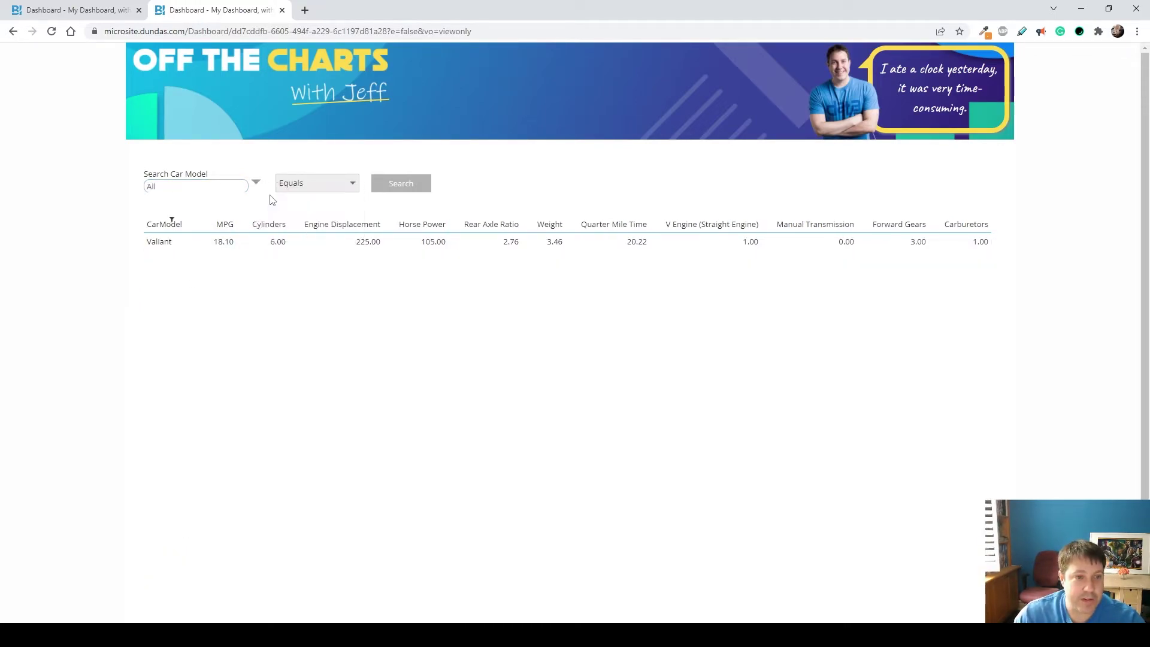
{"action": "left_click", "coordinate": [396, 191]}
- Switch the search operator to Contains and search the car models for "sun"
{"action": "left_click", "coordinate": [314, 183]}
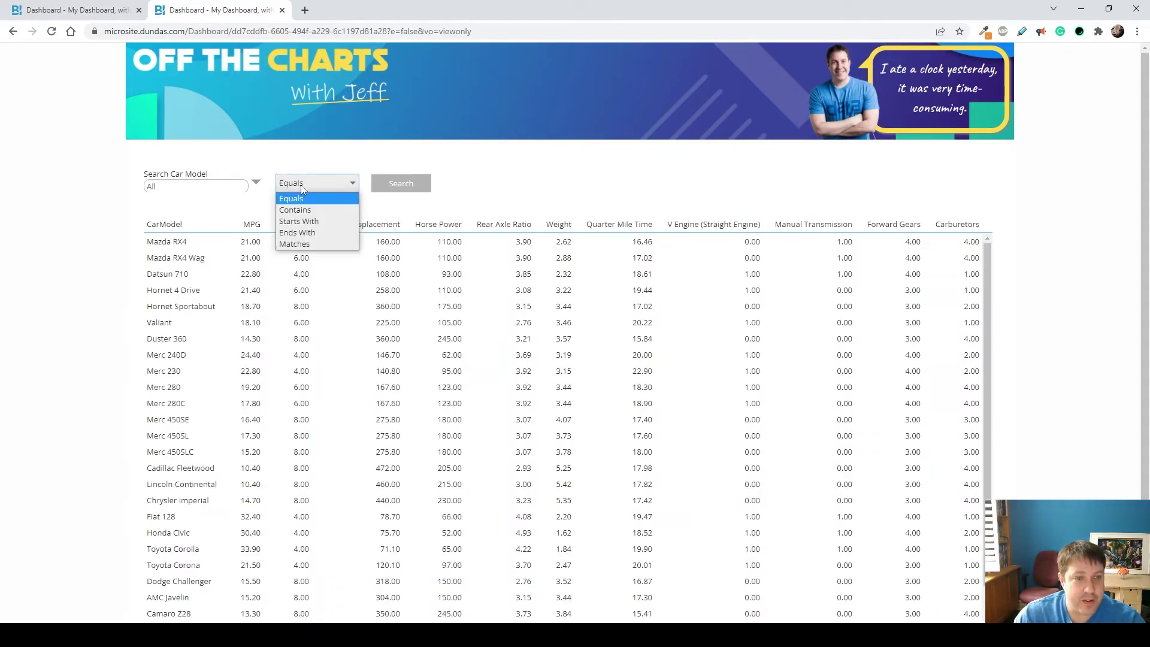
{"action": "left_click", "coordinate": [314, 210]}
{"action": "left_click", "coordinate": [186, 190]}
{"action": "type", "text": "sun"}
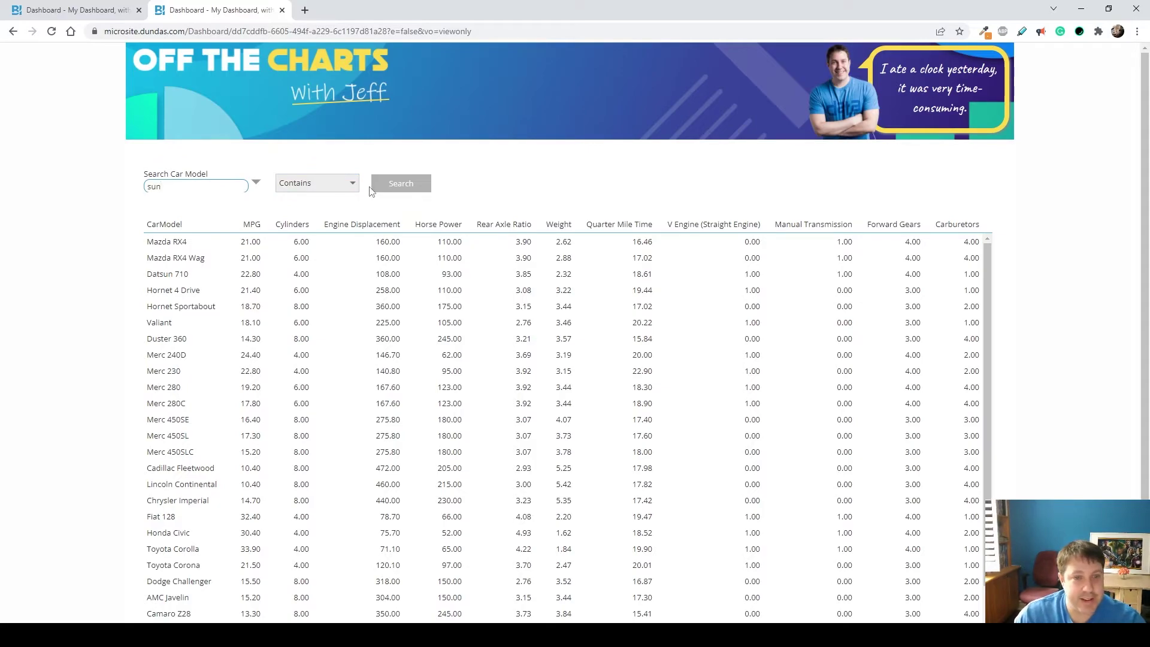
{"action": "left_click", "coordinate": [401, 184]}
- Set the car model filter back to All and run the search to list every car again
{"action": "left_click", "coordinate": [256, 183]}
{"action": "left_click", "coordinate": [281, 194]}
{"action": "left_click", "coordinate": [352, 183]}
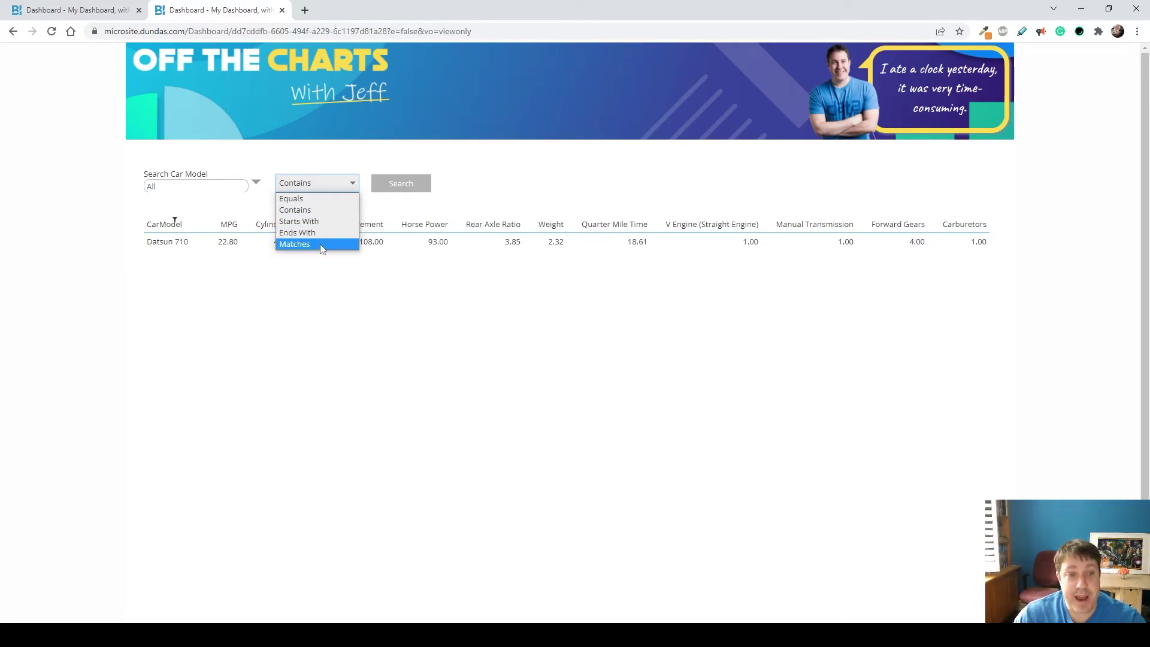
{"action": "left_click", "coordinate": [391, 181]}
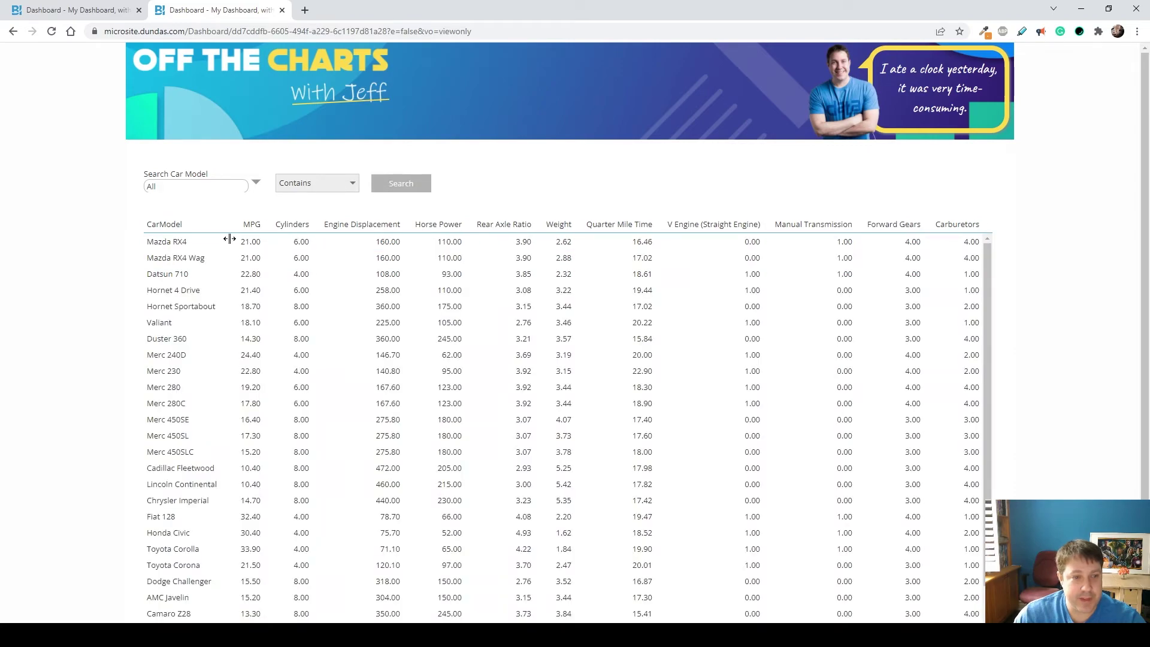
- Switch the search operator to Matches and search the car models for "*rc"
{"action": "left_click", "coordinate": [290, 184]}
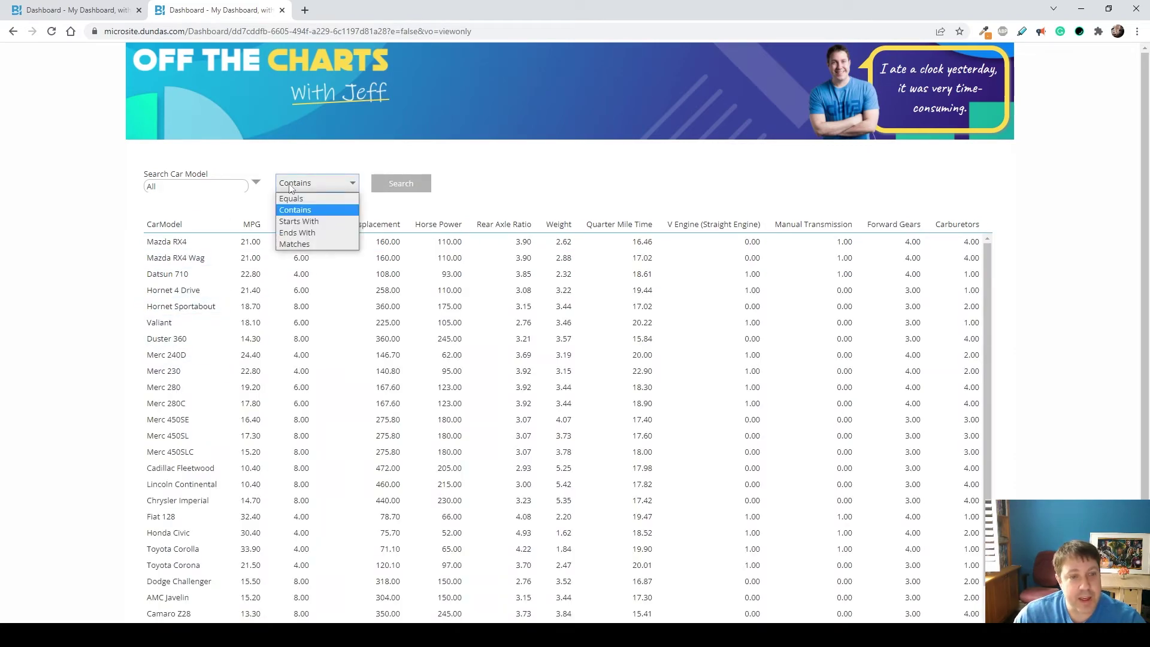
{"action": "left_click", "coordinate": [318, 246]}
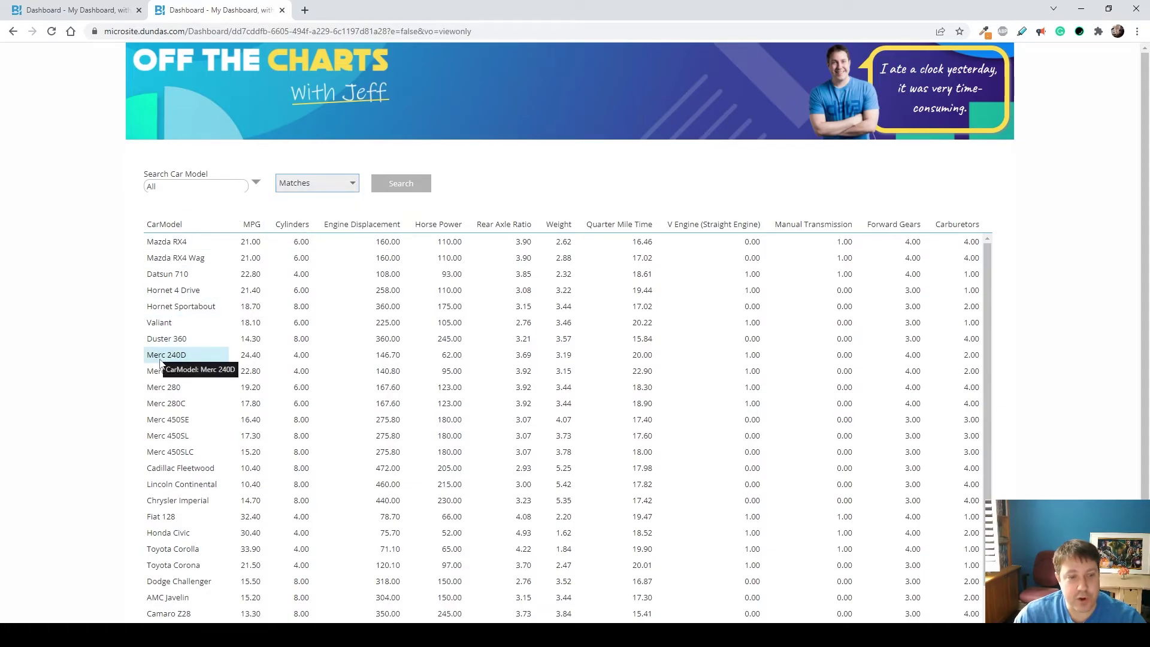
{"action": "left_click", "coordinate": [187, 189]}
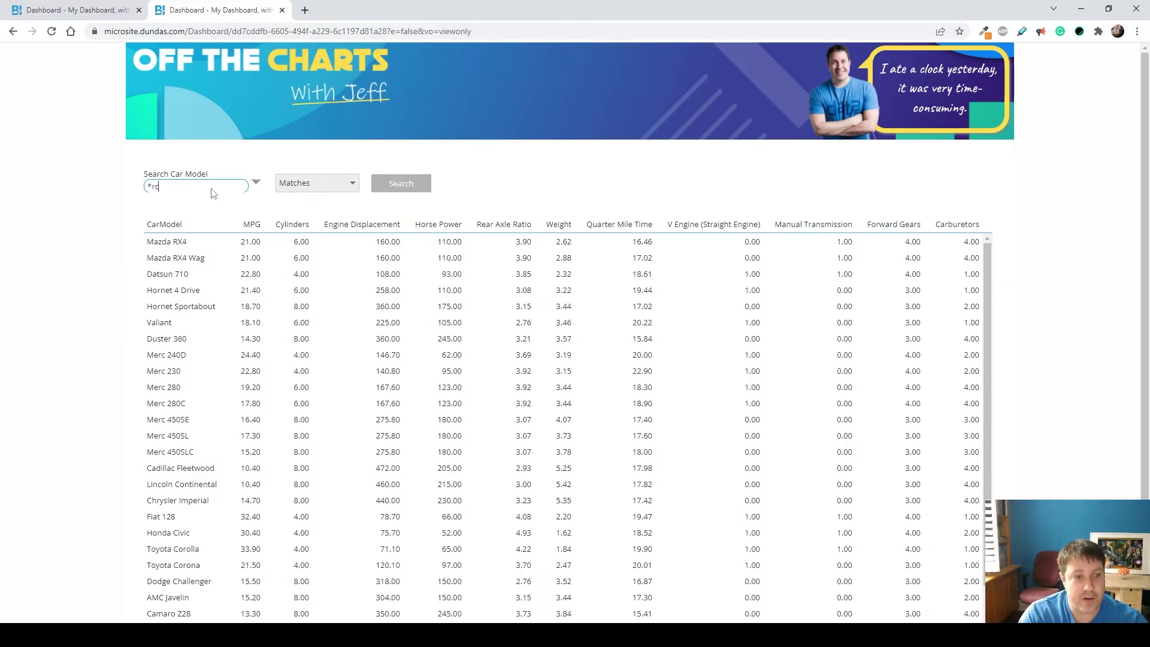
{"action": "left_click", "coordinate": [389, 185]}
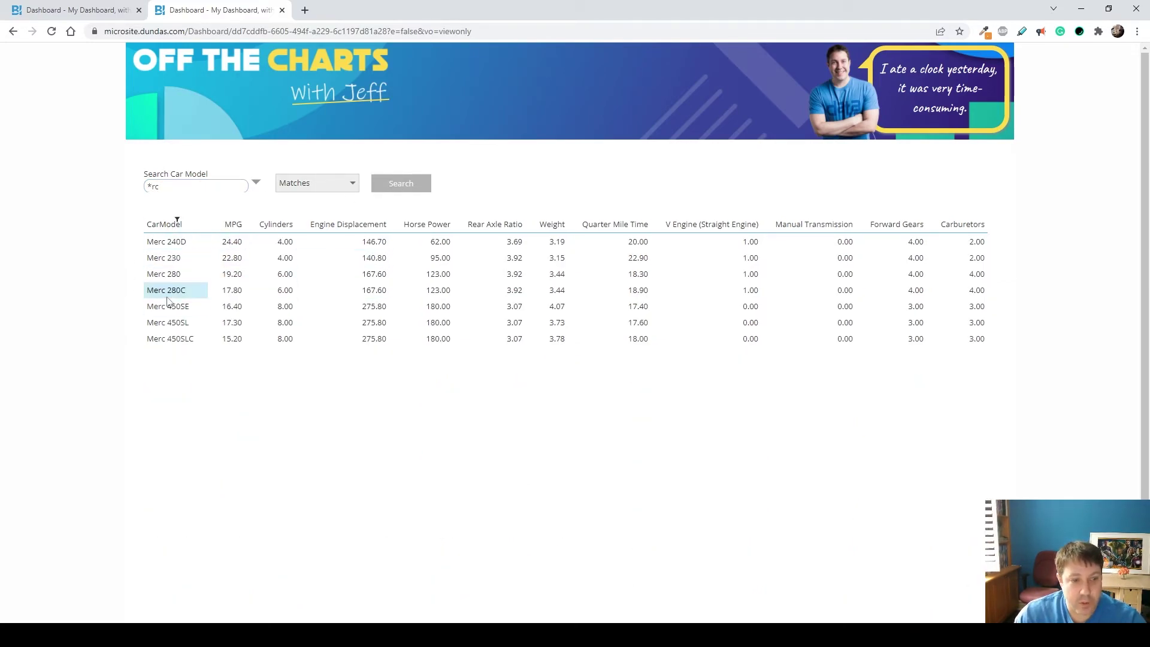
- Search the car models for "*28*" with the Matches operator, and reset the Search Car Model filter to All
{"action": "left_click_drag", "start_coordinate": [165, 187], "coordinate": [112, 188]}
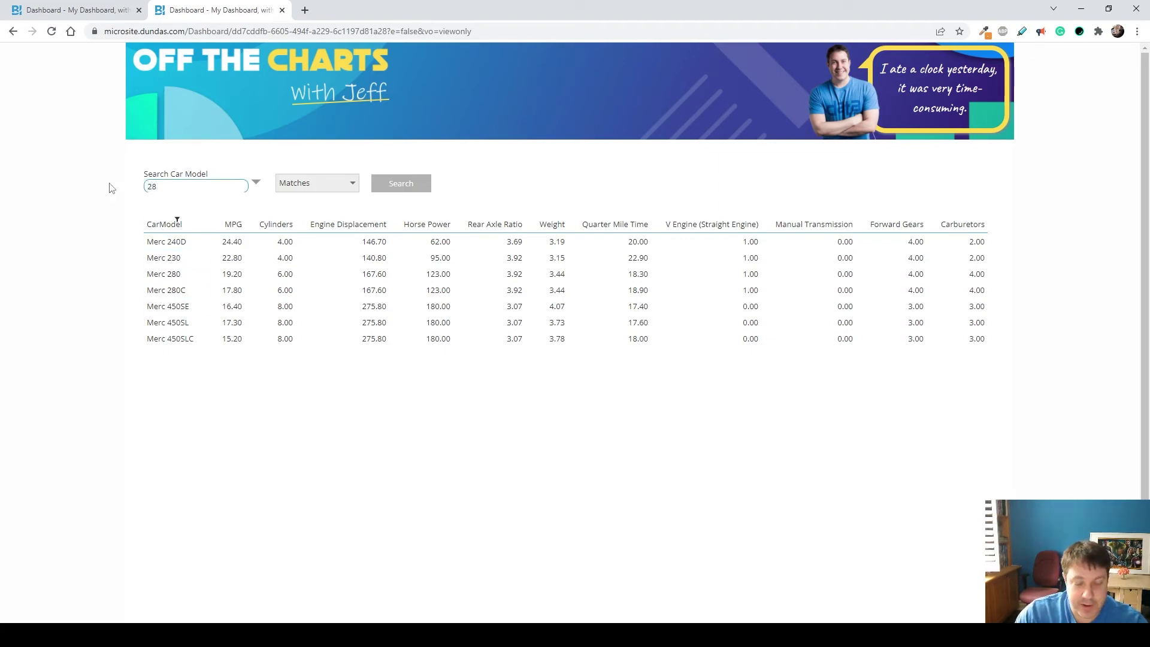
{"action": "type", "text": "28*"}
{"action": "key", "text": "Home"}
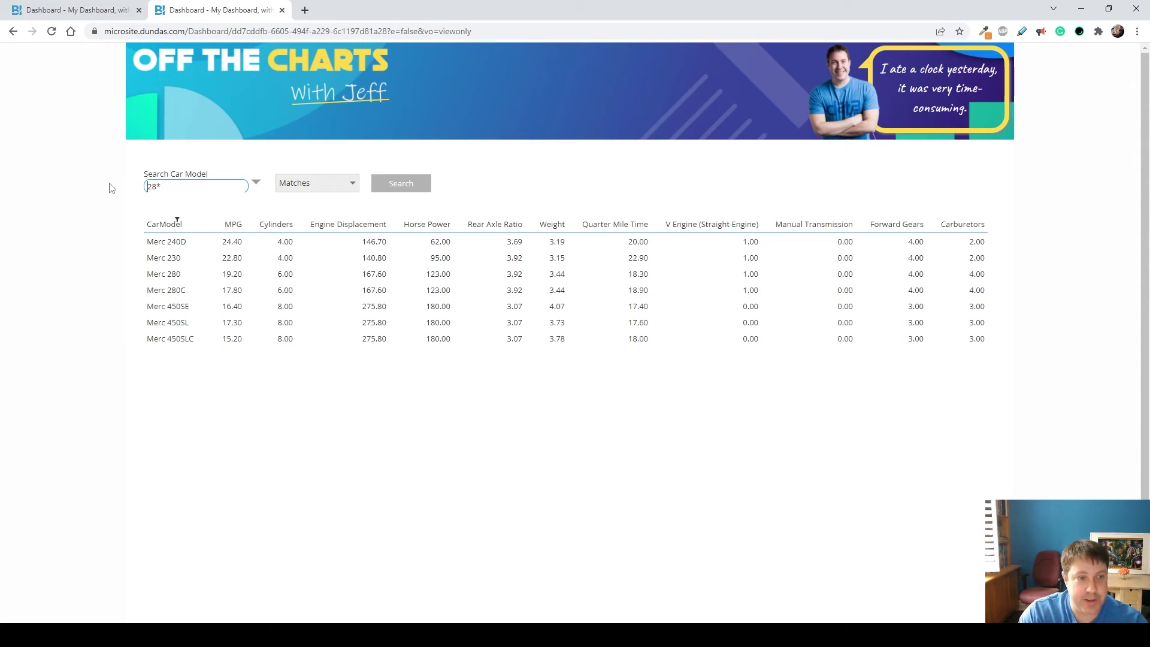
{"action": "type", "text": "*"}
{"action": "left_click", "coordinate": [421, 193]}
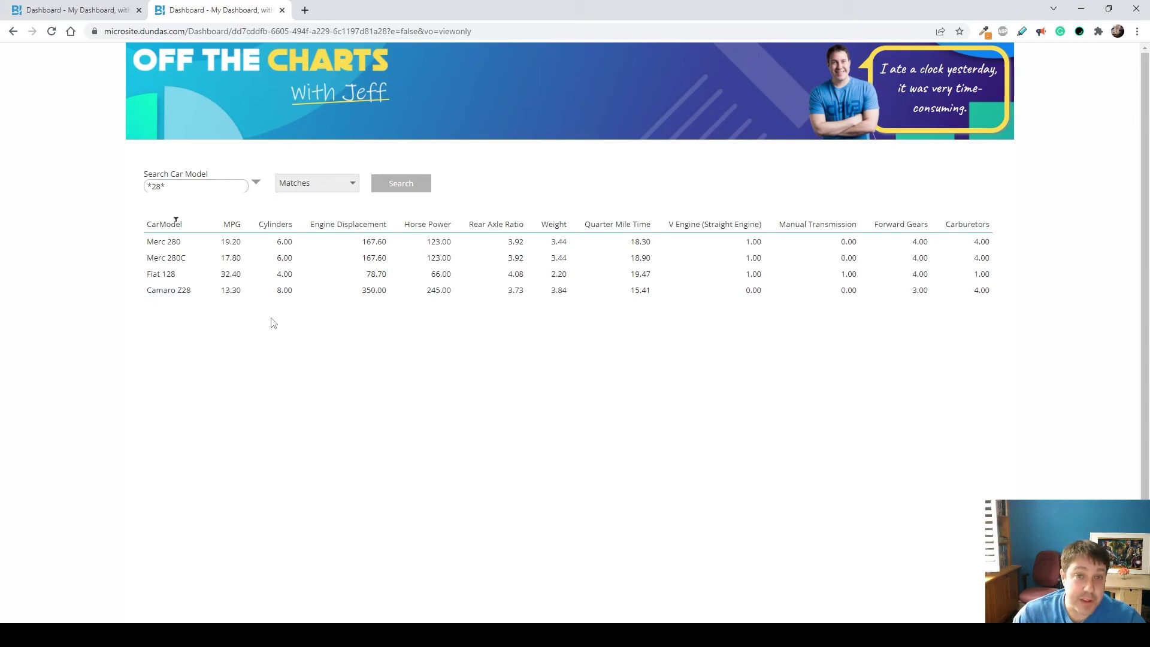
{"action": "left_click", "coordinate": [255, 183]}
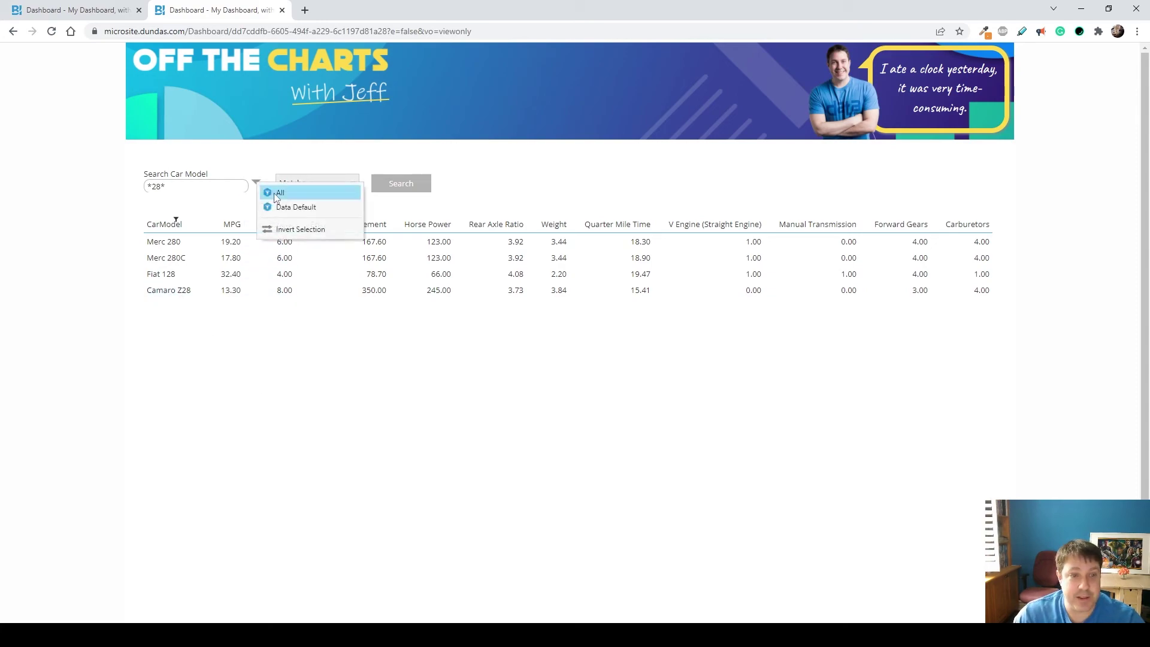
{"action": "left_click", "coordinate": [274, 192]}
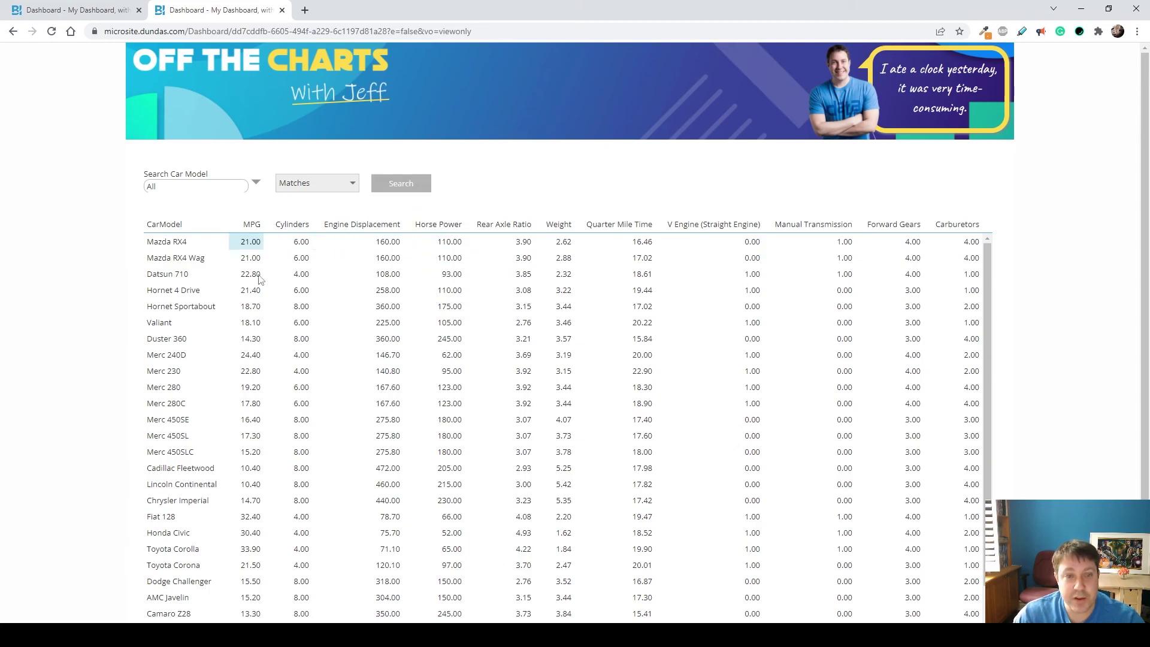